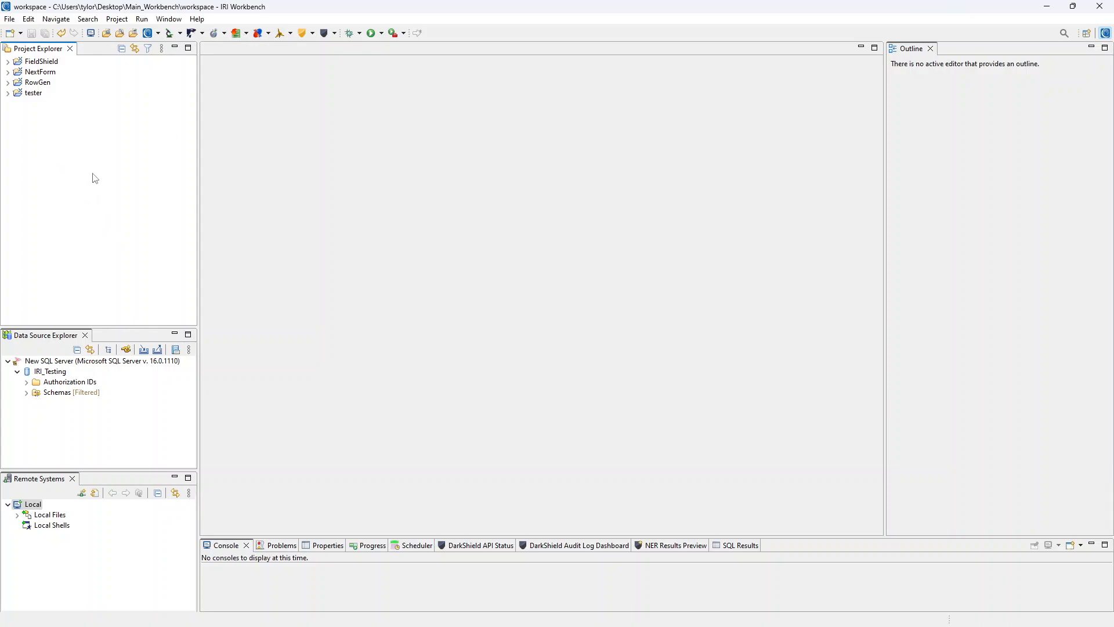
- Create the IRI project 'testing' with data class library options kept, and expand it
{"action": "right_click", "coordinate": [50, 176]}
{"action": "mouse_move", "coordinate": [91, 179]}
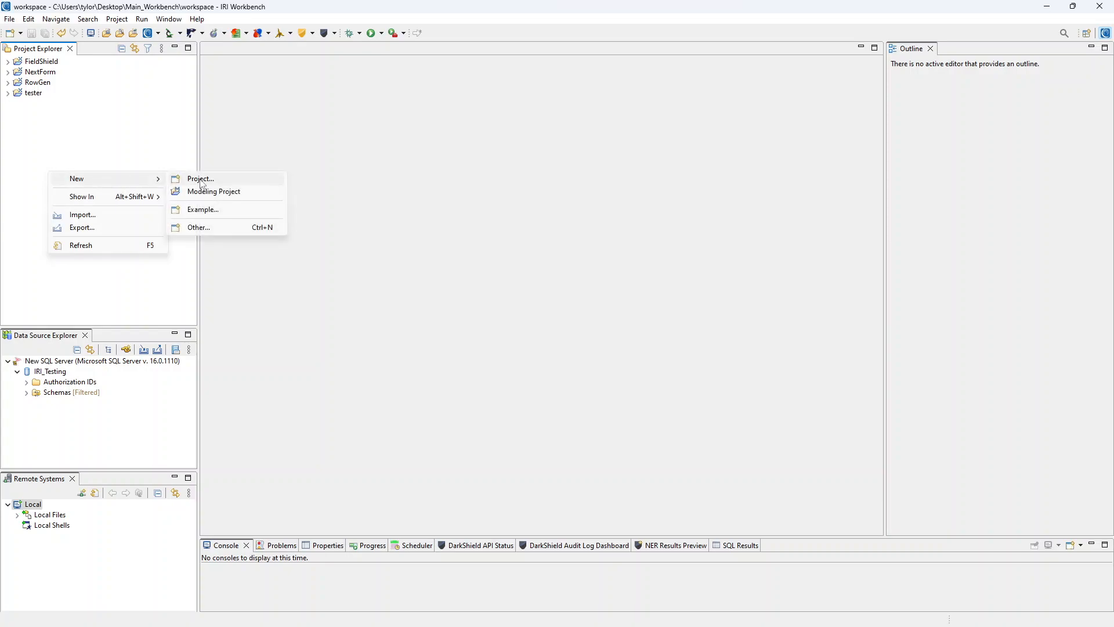
{"action": "left_click", "coordinate": [119, 161]}
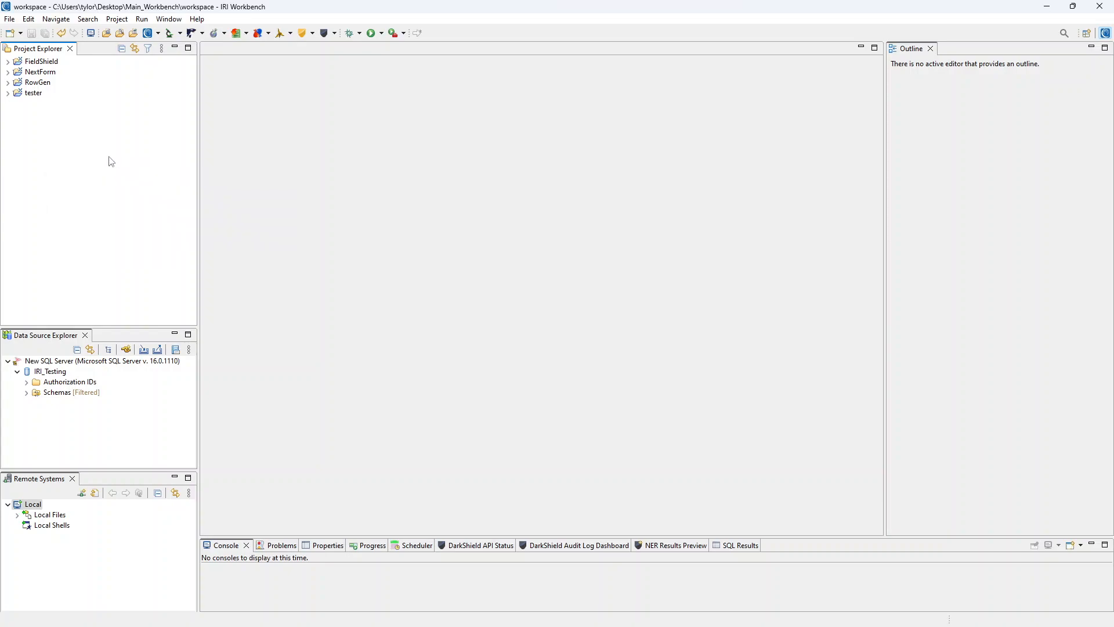
{"action": "left_click", "coordinate": [10, 19]}
{"action": "mouse_move", "coordinate": [17, 33]}
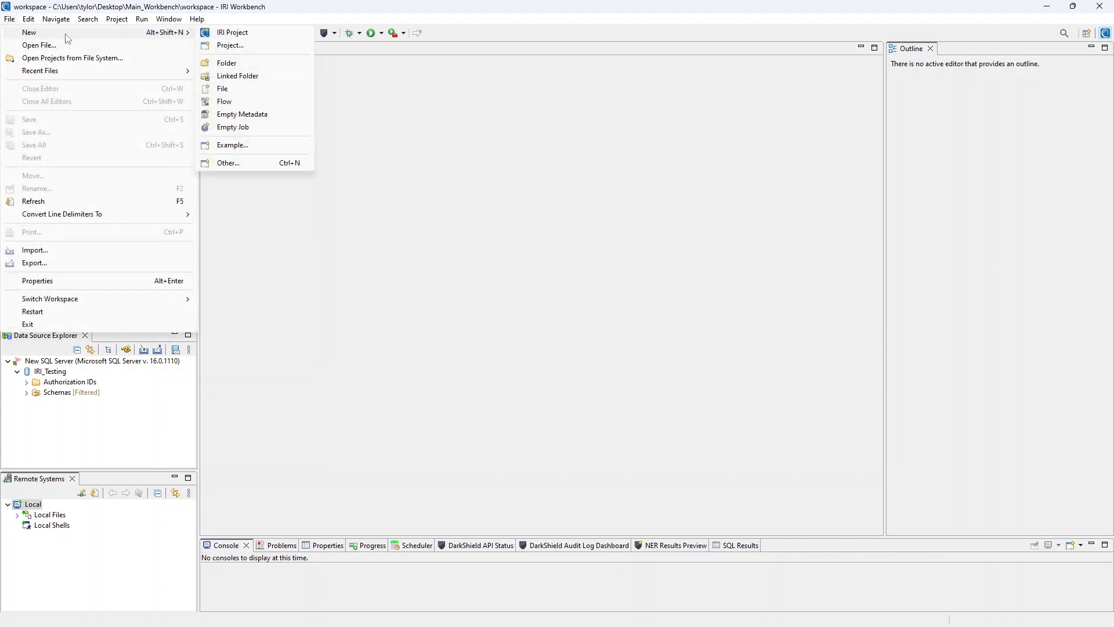
{"action": "left_click", "coordinate": [232, 32]}
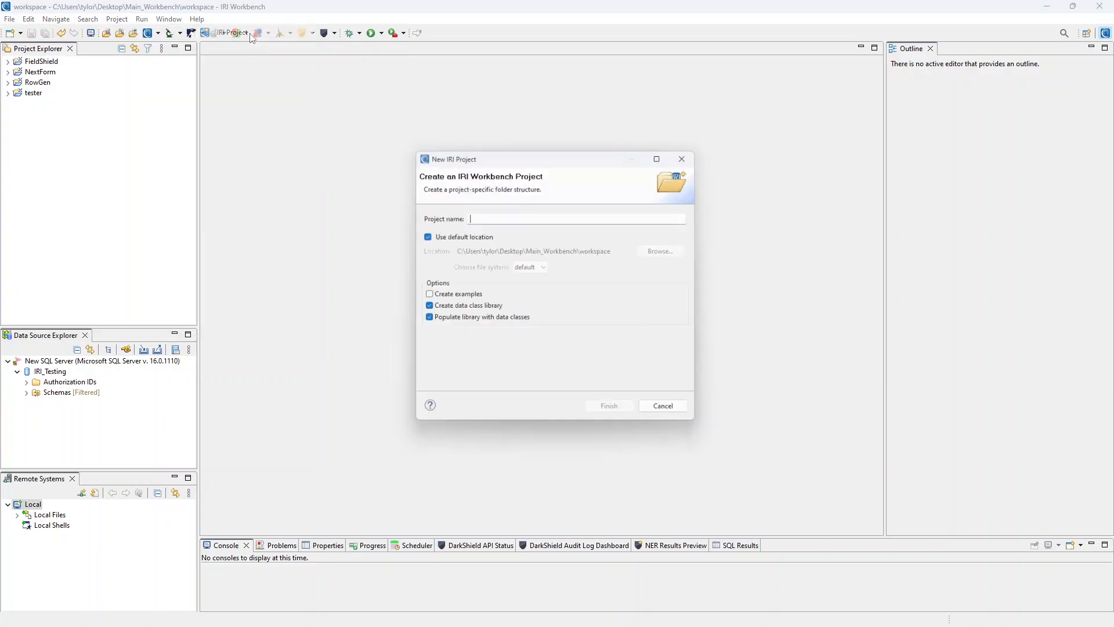
{"action": "type", "text": "testing"}
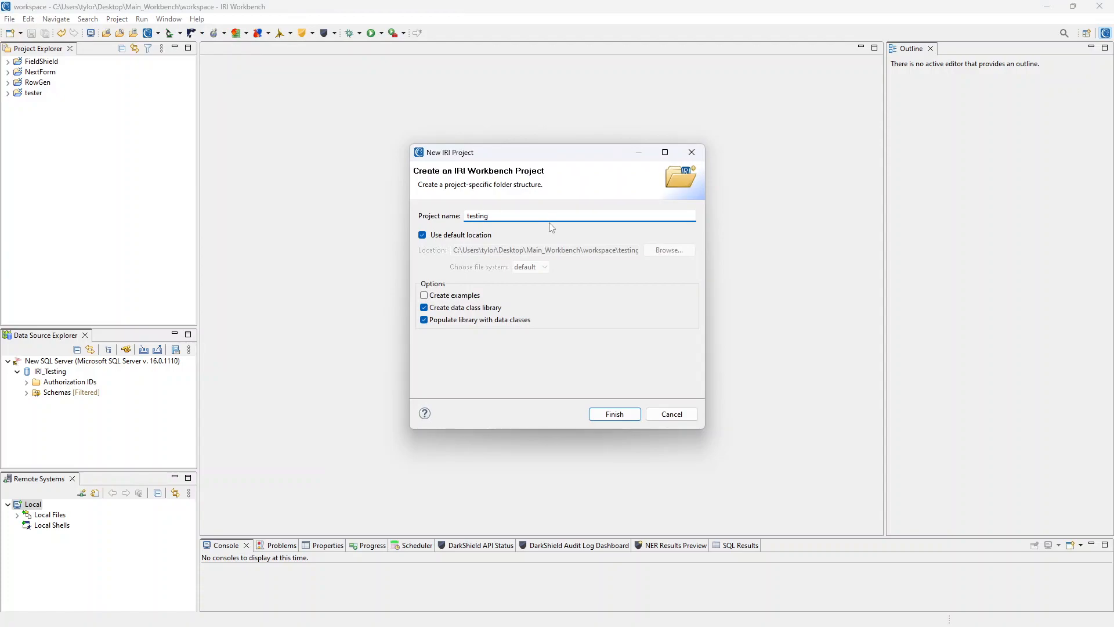
{"action": "left_click", "coordinate": [423, 318]}
{"action": "left_click", "coordinate": [615, 414]}
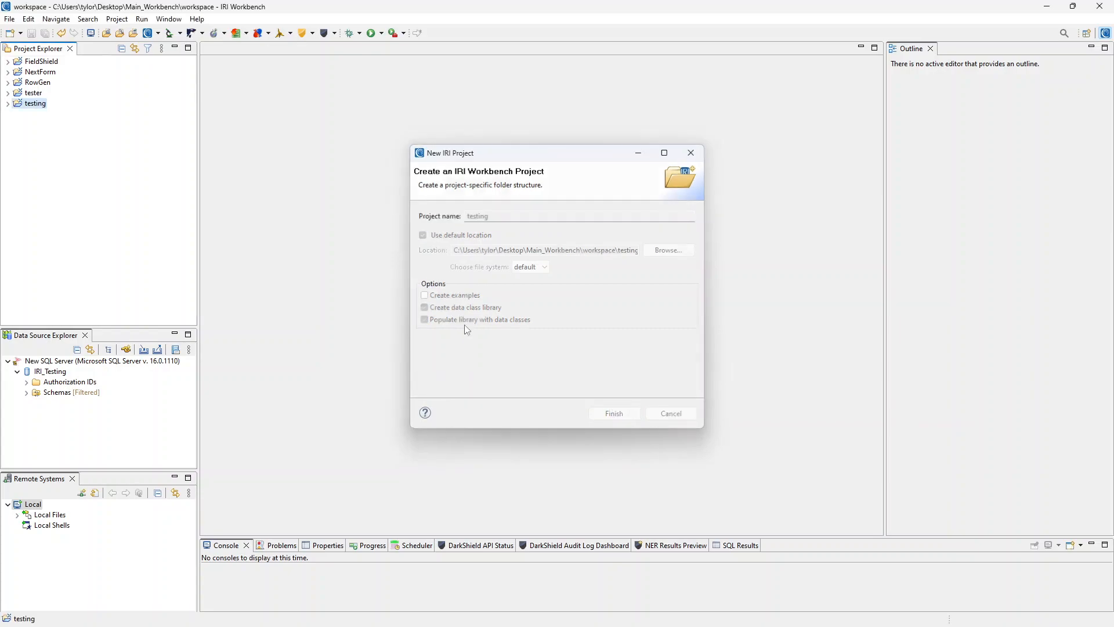
{"action": "left_click", "coordinate": [7, 104]}
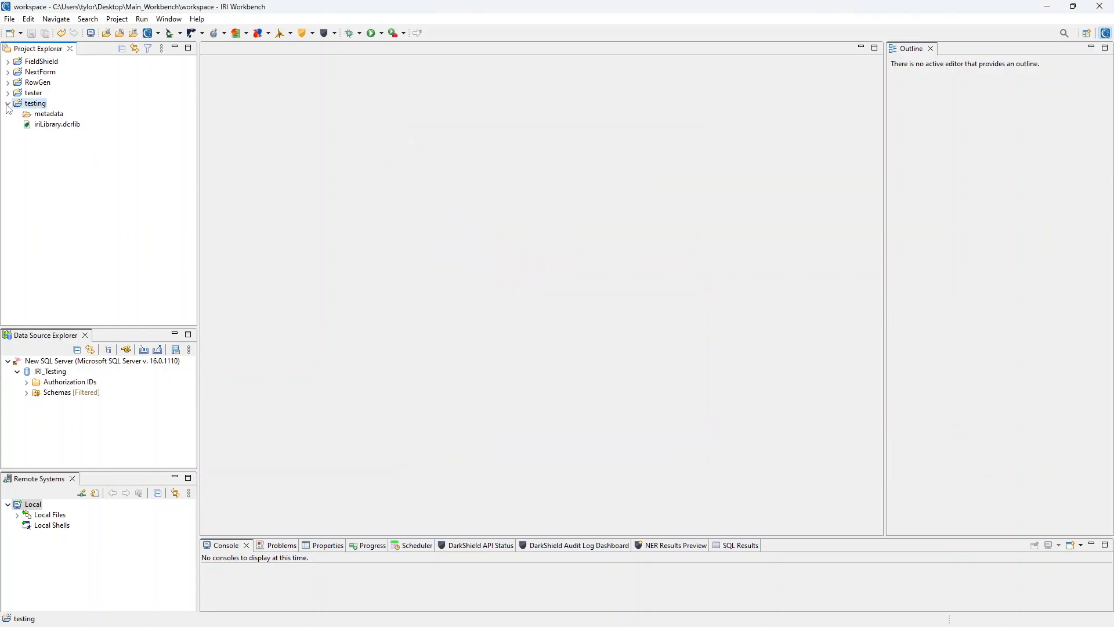
- Open the iriLibrary.dcrlib data class library in the library editor
{"action": "left_click", "coordinate": [42, 127]}
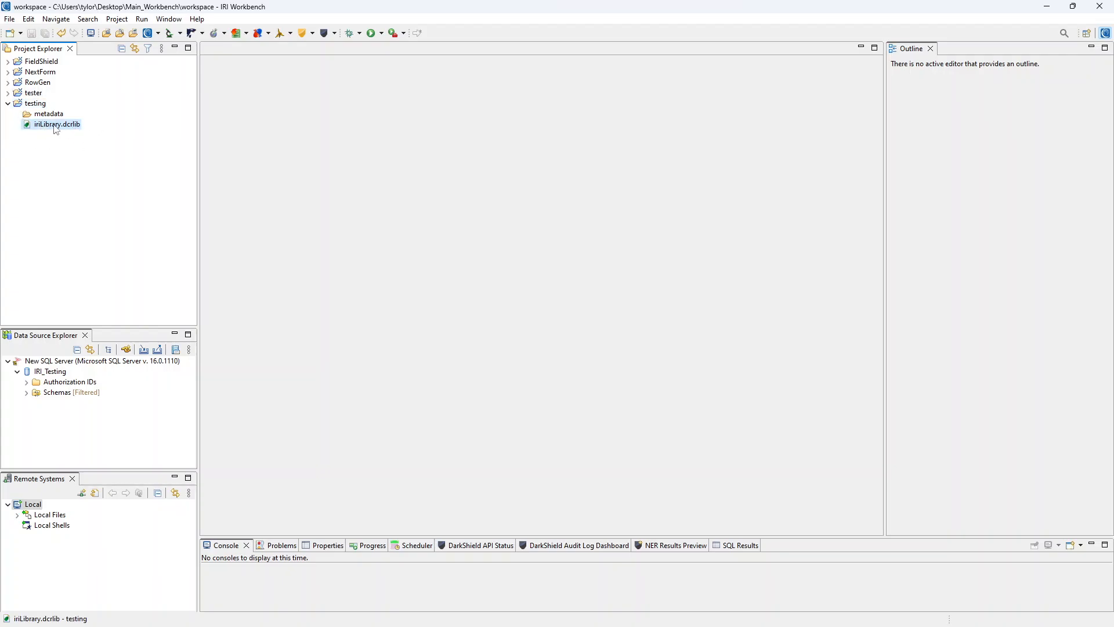
{"action": "double_click", "coordinate": [56, 125]}
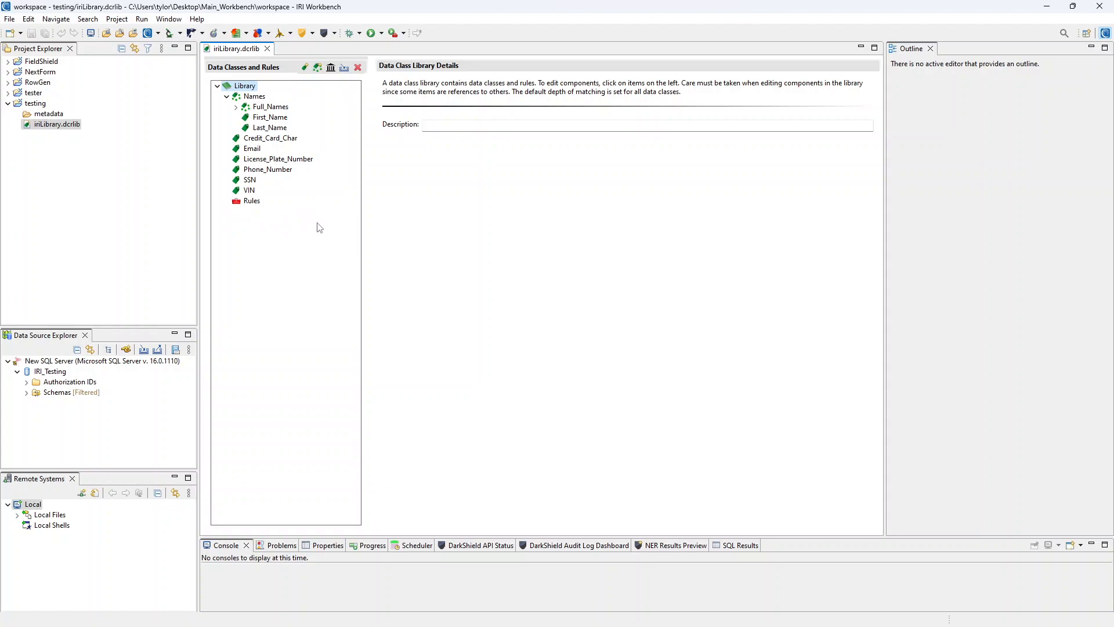
- Add a new data class named Tester and show its details
{"action": "left_click", "coordinate": [305, 67]}
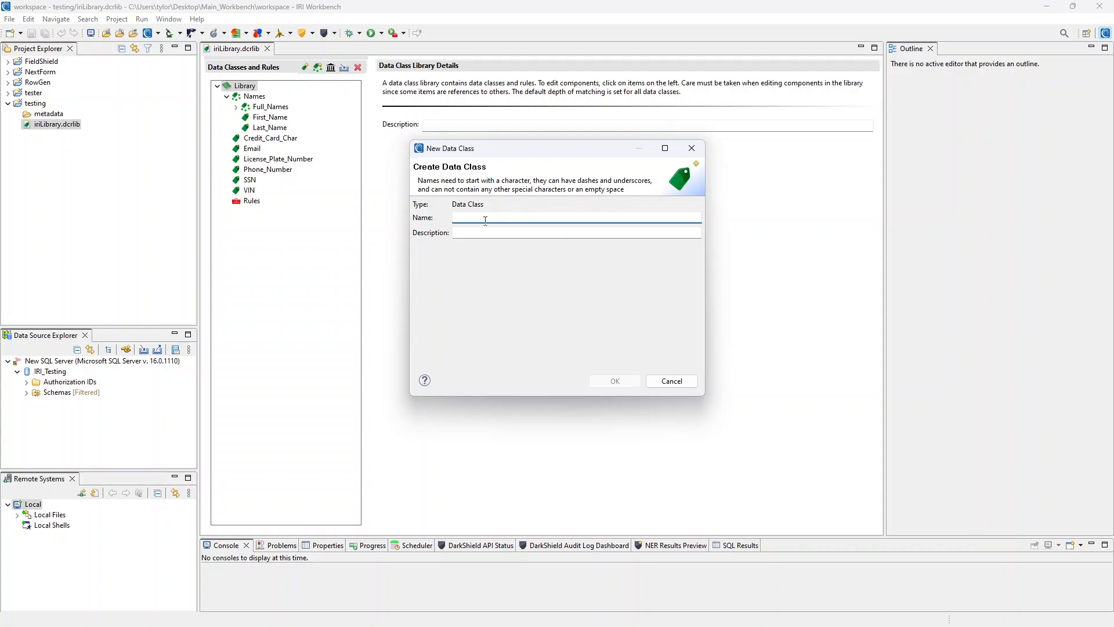
{"action": "type", "text": "Tester"}
{"action": "left_click", "coordinate": [615, 381]}
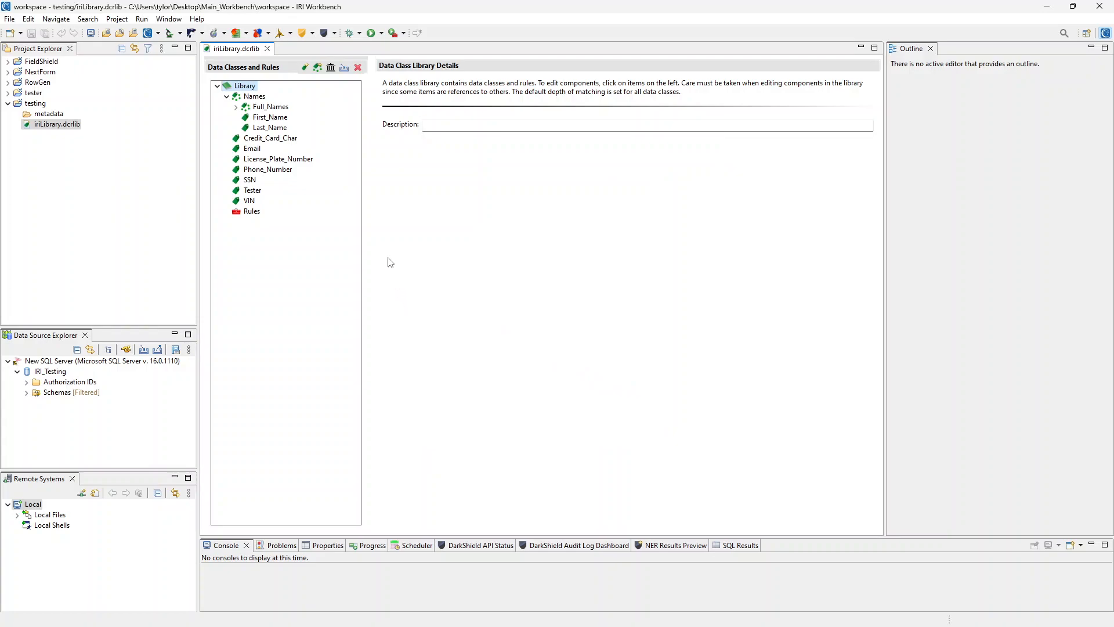
{"action": "left_click", "coordinate": [258, 192]}
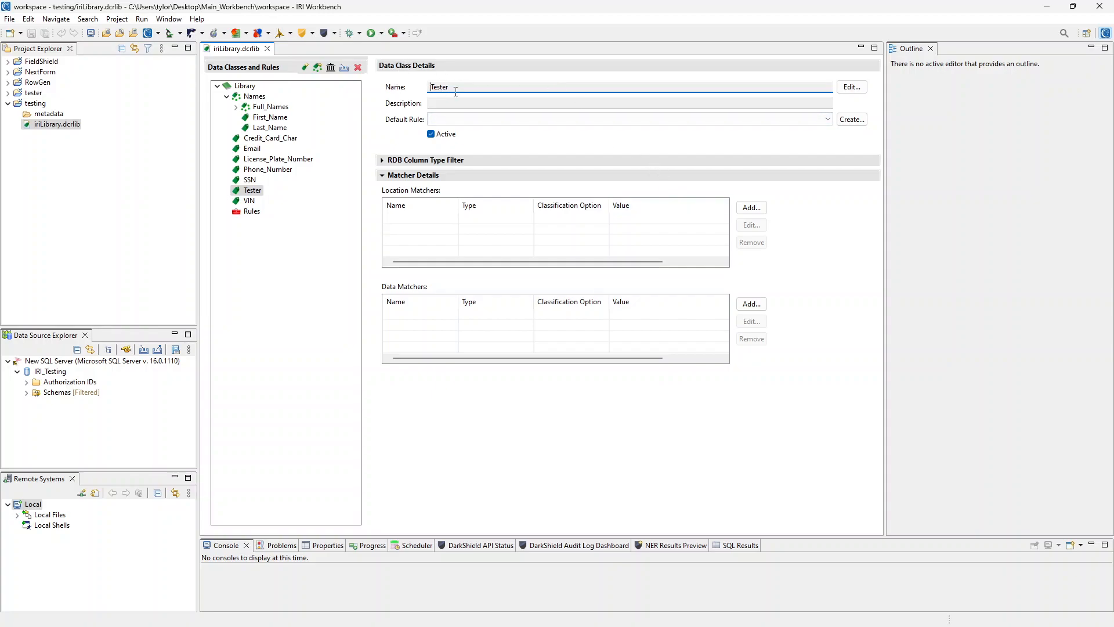
{"action": "left_click", "coordinate": [853, 89]}
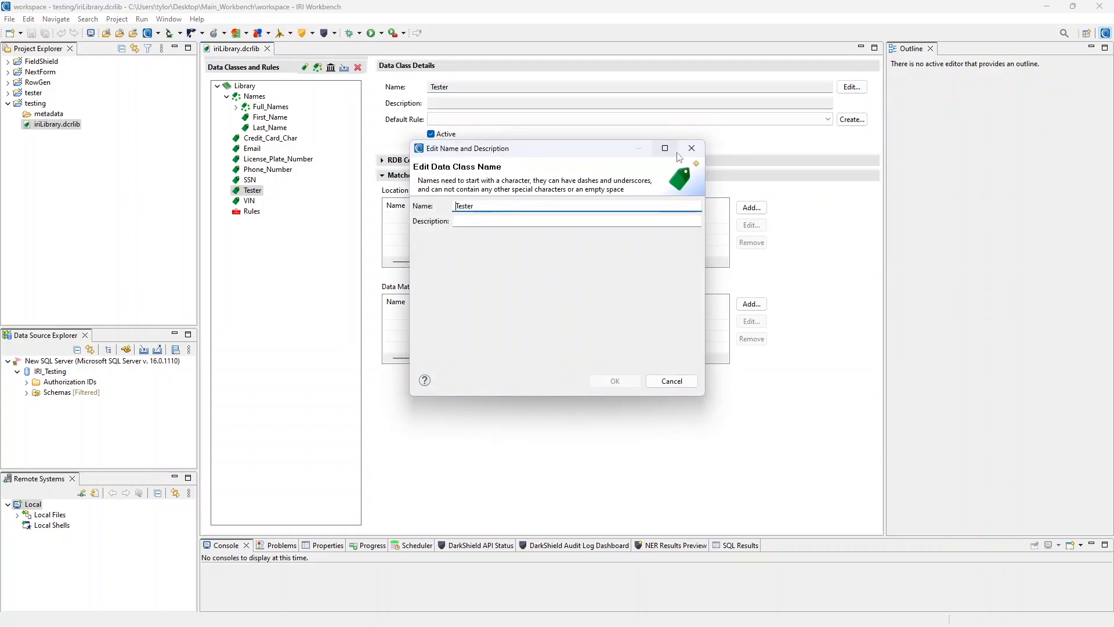
{"action": "left_click", "coordinate": [691, 150]}
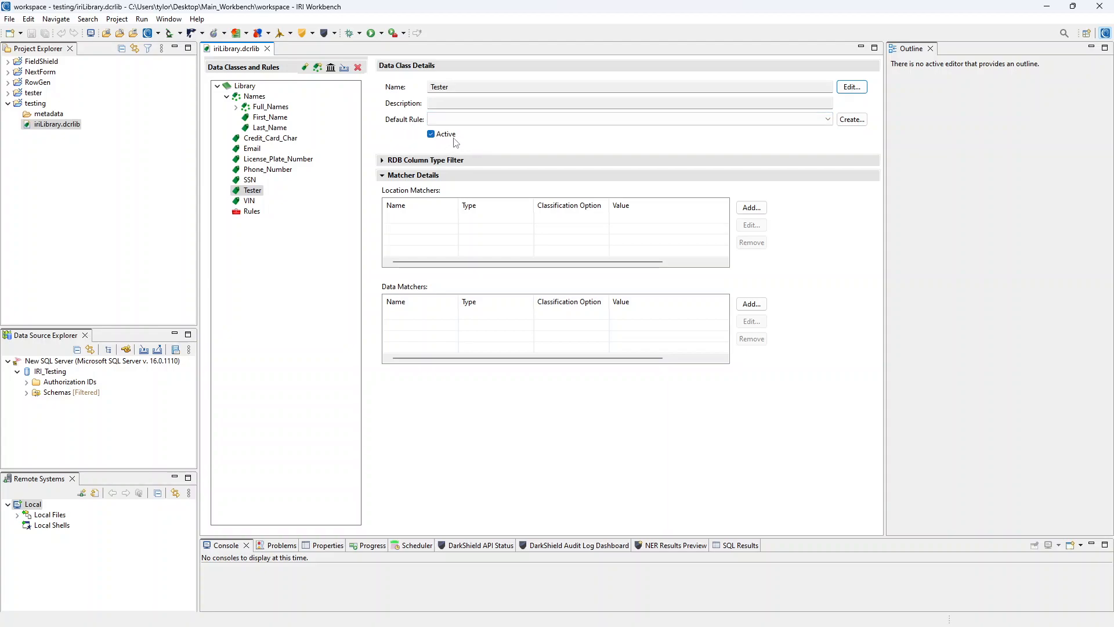
{"action": "left_click", "coordinate": [382, 161]}
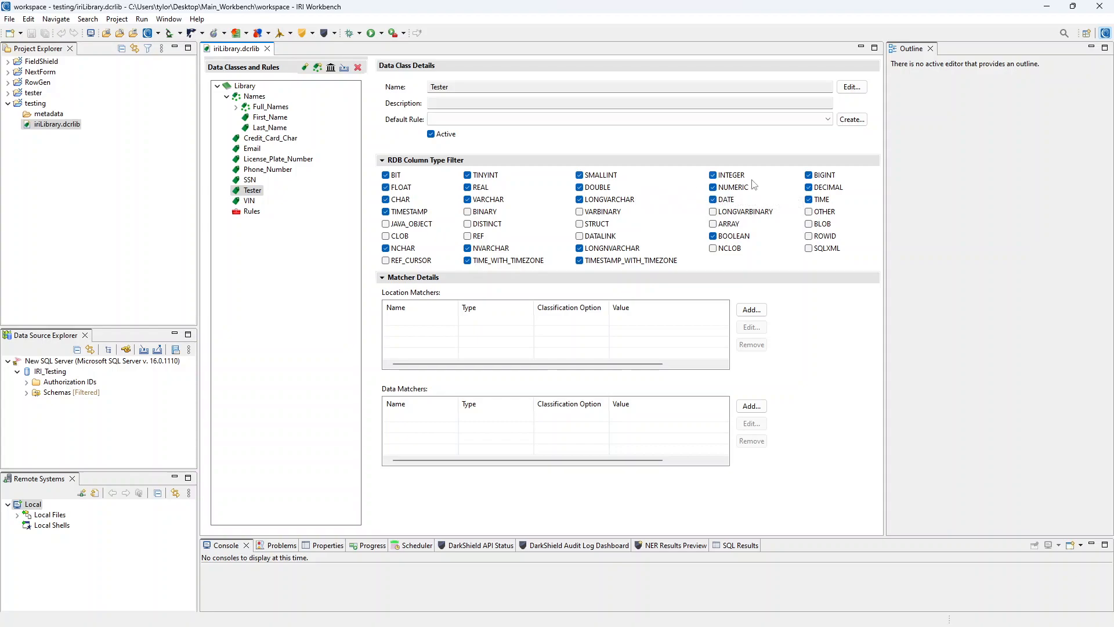
{"action": "left_click", "coordinate": [810, 200]}
{"action": "left_click", "coordinate": [809, 199]}
{"action": "left_click", "coordinate": [809, 225]}
{"action": "left_click", "coordinate": [809, 223]}
{"action": "left_click", "coordinate": [384, 161]}
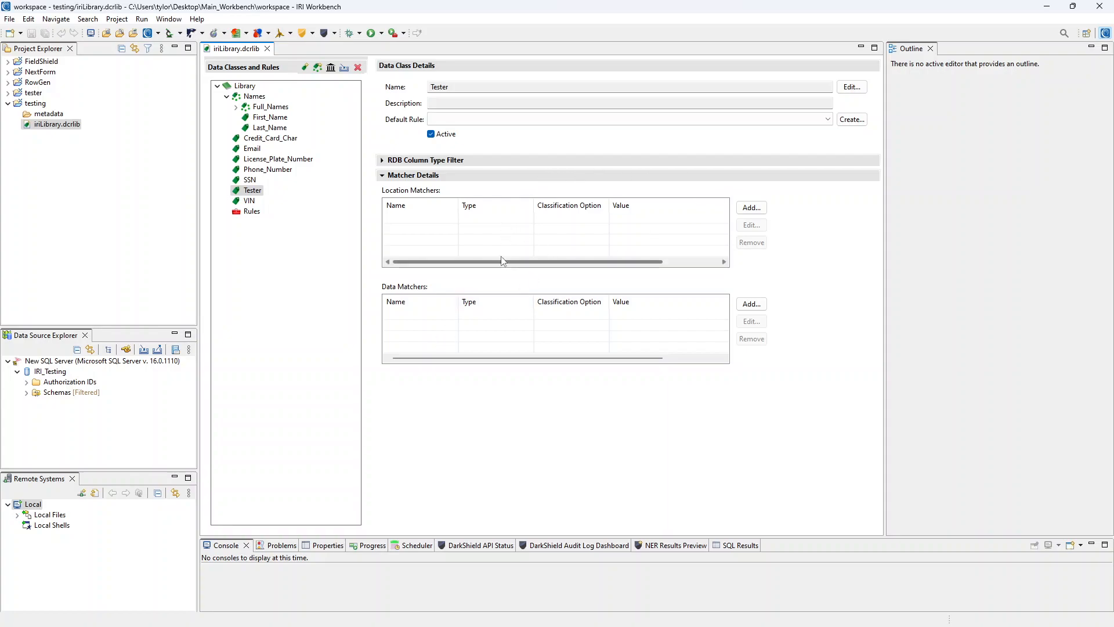
- Show sample contents of the Bank schema's CUSTOMER table
{"action": "left_click", "coordinate": [26, 393]}
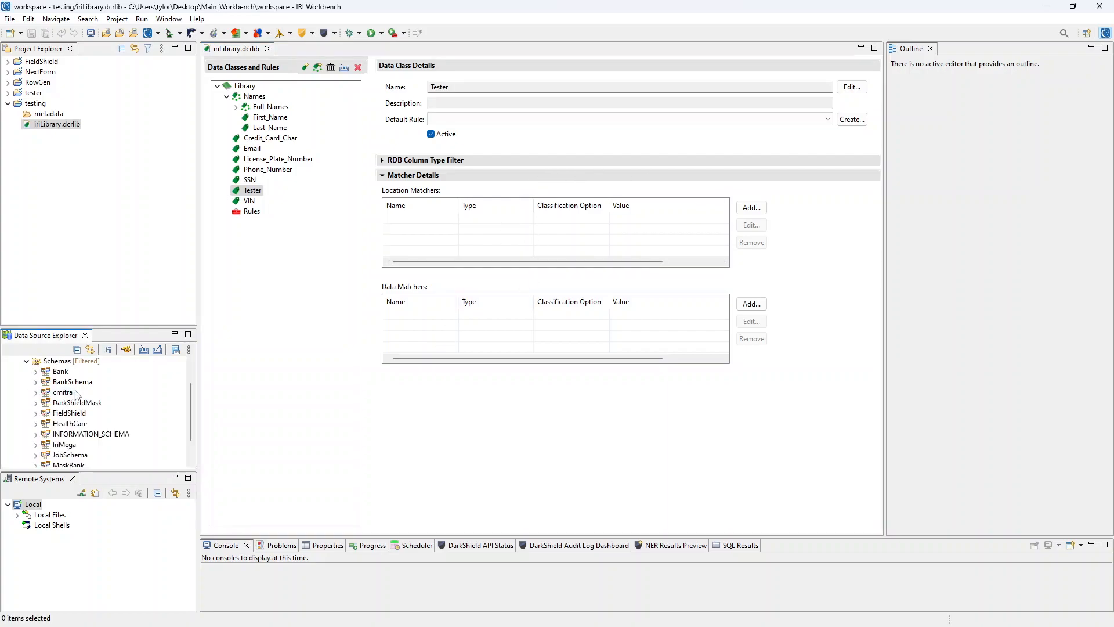
{"action": "left_click", "coordinate": [36, 381]}
{"action": "left_click", "coordinate": [45, 402]}
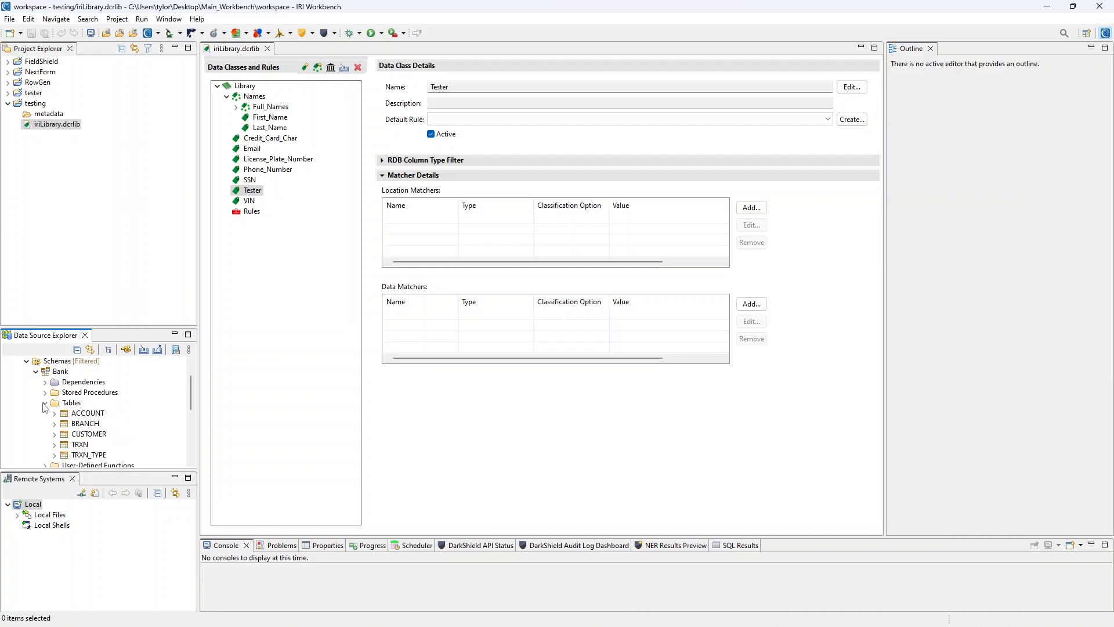
{"action": "right_click", "coordinate": [93, 409]}
{"action": "mouse_move", "coordinate": [119, 413]}
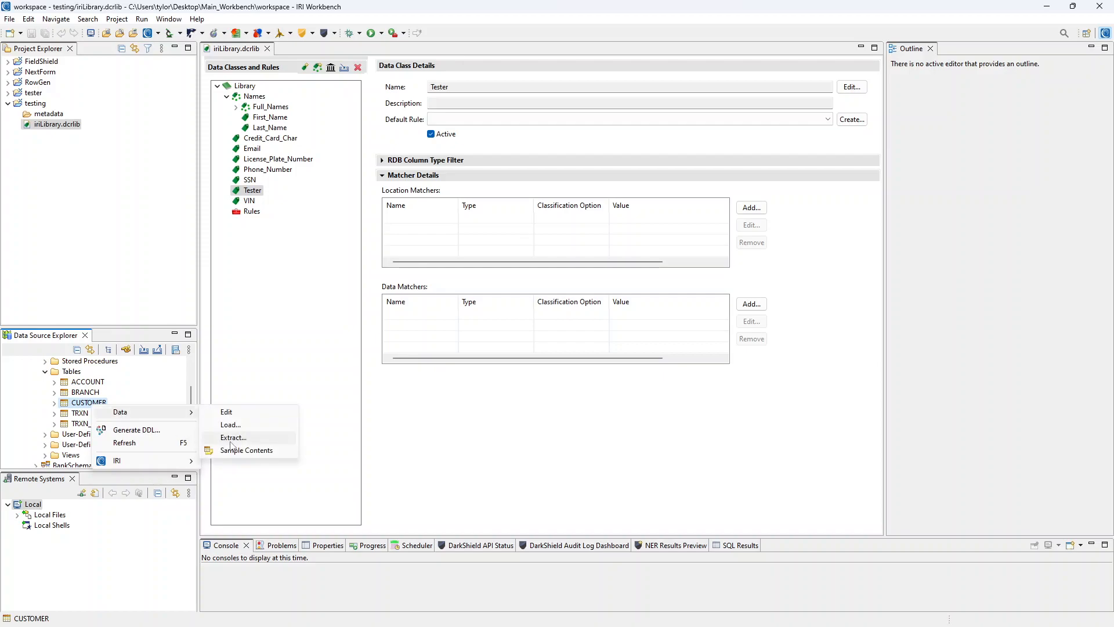
{"action": "left_click", "coordinate": [256, 449]}
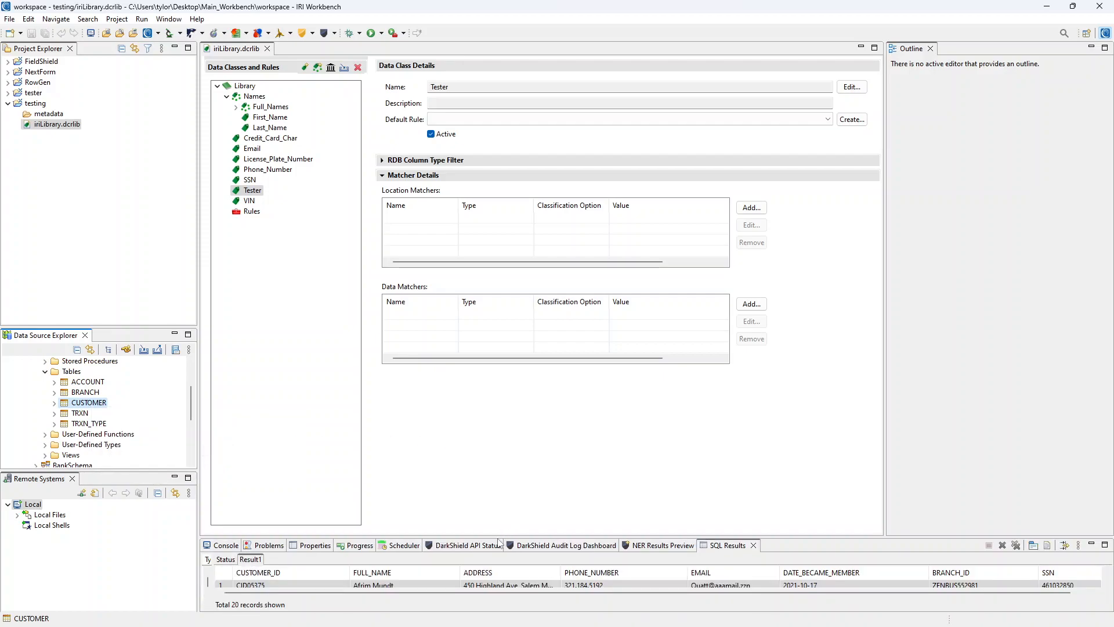
- Enlarge the SQL Results view and browse the 20 CUSTOMER records, including PHONE_NUMBER
{"action": "left_click_drag", "start_coordinate": [500, 537], "coordinate": [514, 385]}
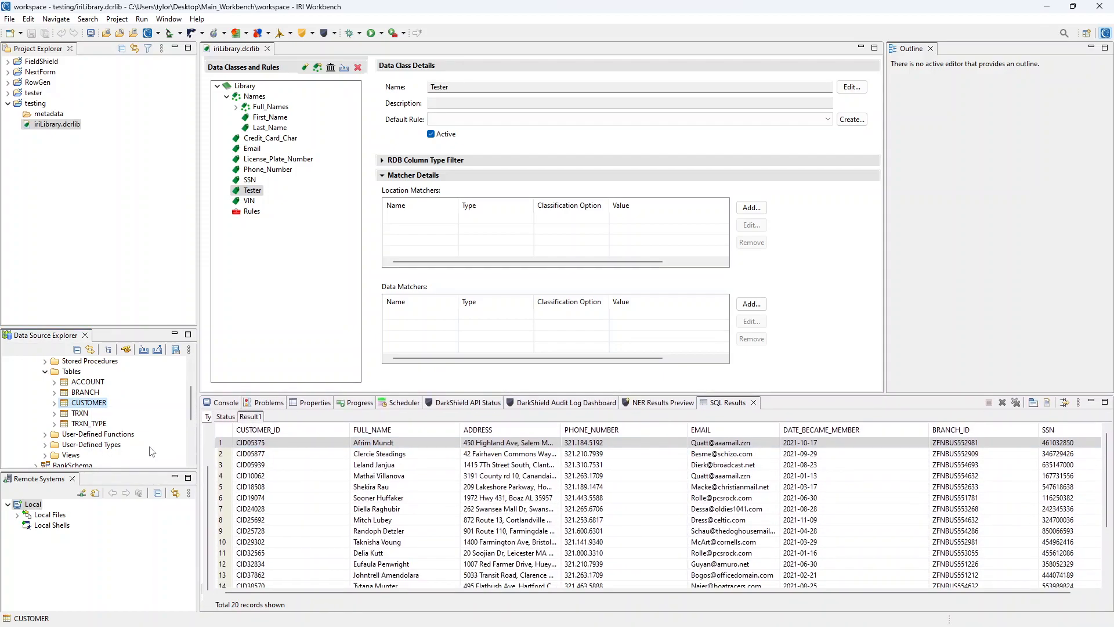
{"action": "scroll", "coordinate": [75, 412], "scroll_direction": "up", "scroll_amount": 2}
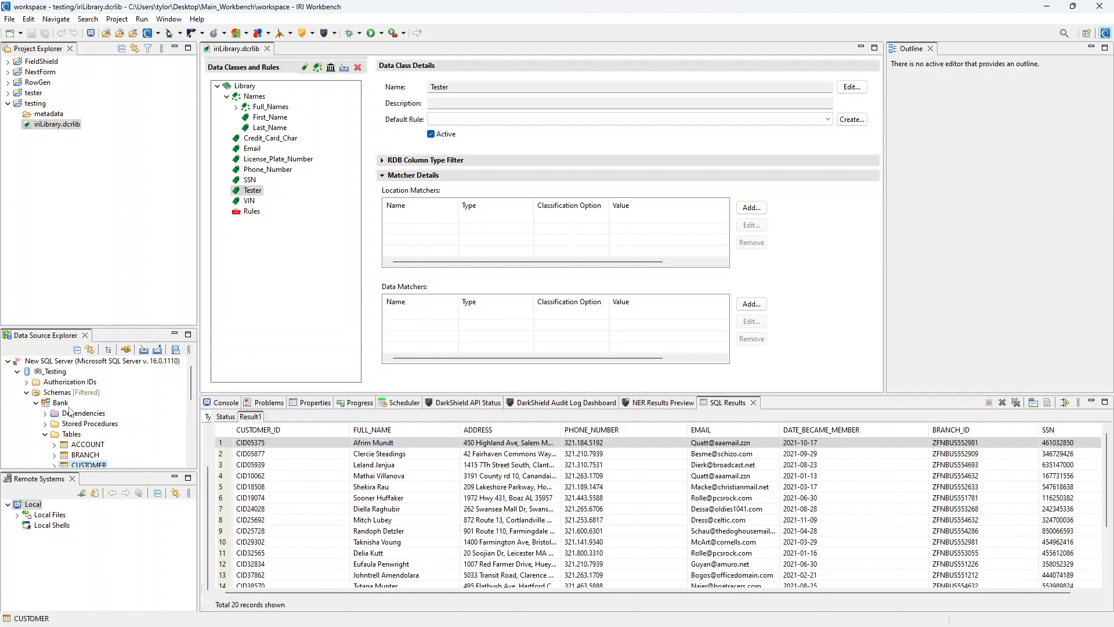
{"action": "scroll", "coordinate": [76, 414], "scroll_direction": "down", "scroll_amount": 1}
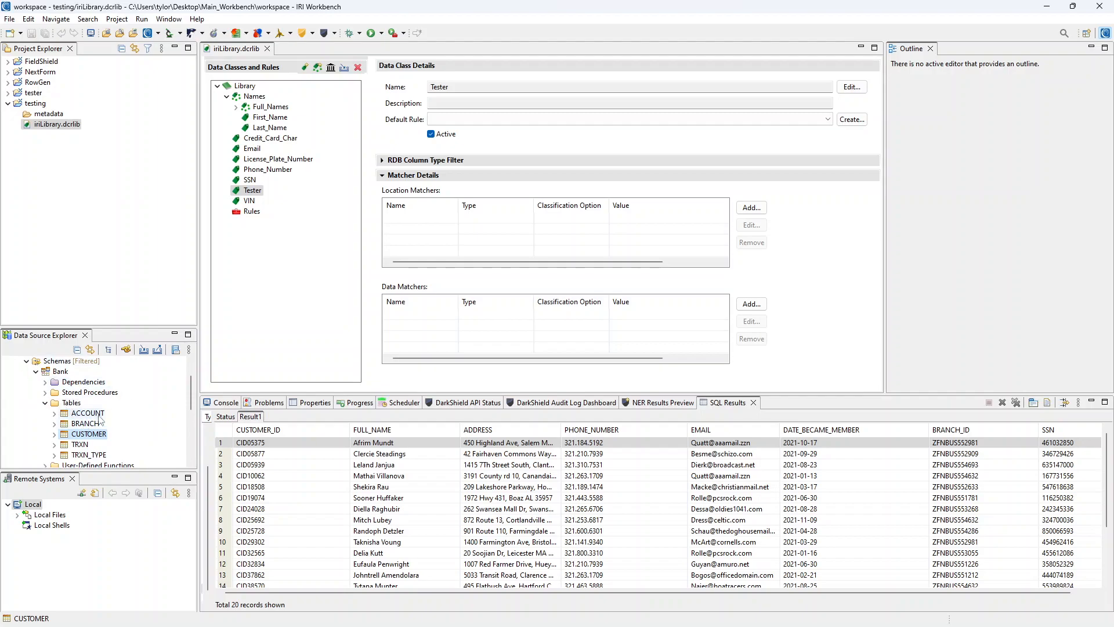
{"action": "right_click", "coordinate": [93, 439]}
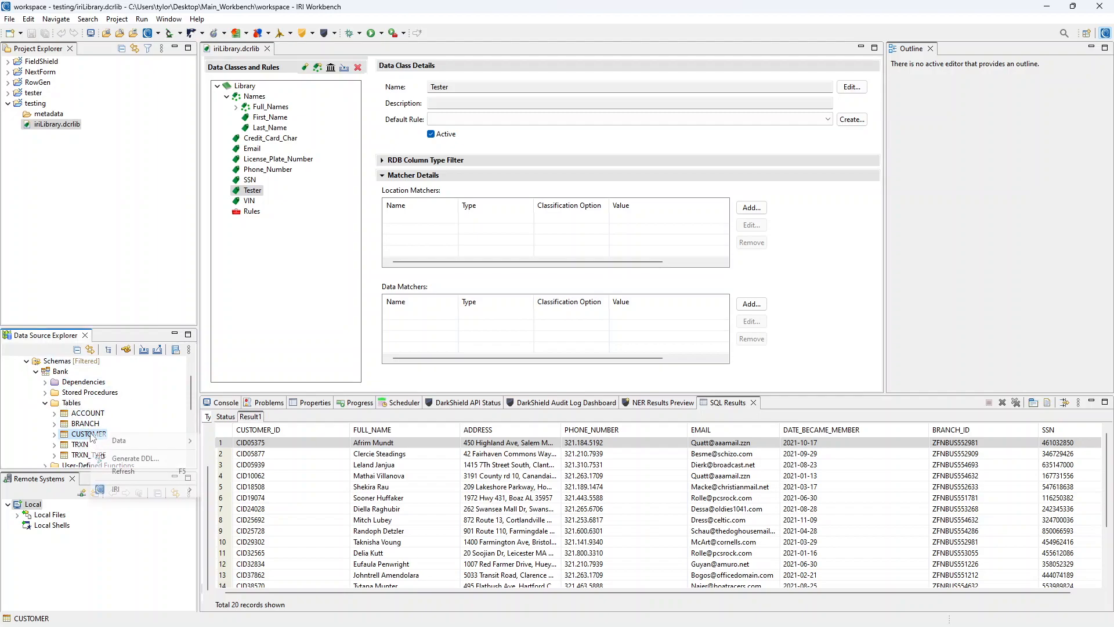
{"action": "mouse_move", "coordinate": [174, 440]}
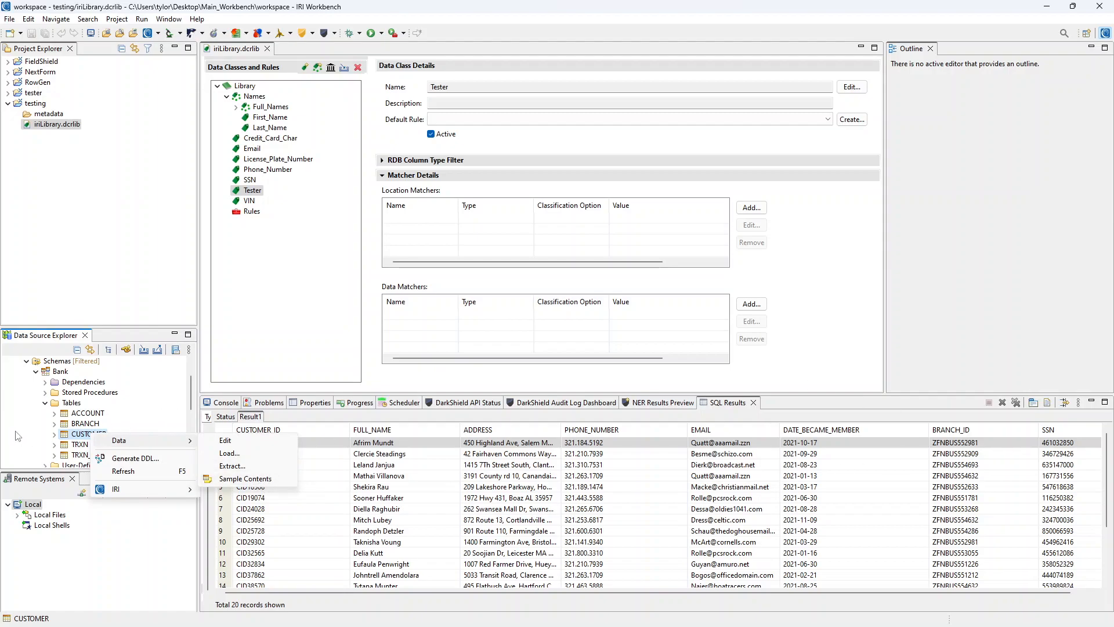
{"action": "left_click", "coordinate": [17, 433]}
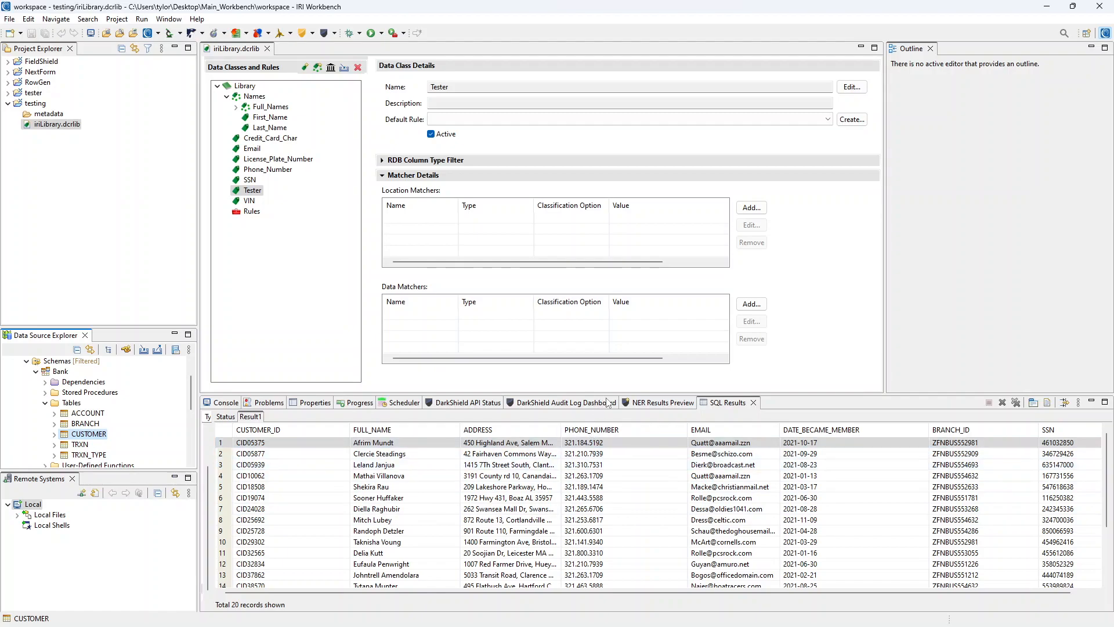
- Enlarge the SQL results further and begin adding a location matcher to Tester
{"action": "left_click_drag", "start_coordinate": [608, 397], "coordinate": [605, 379]}
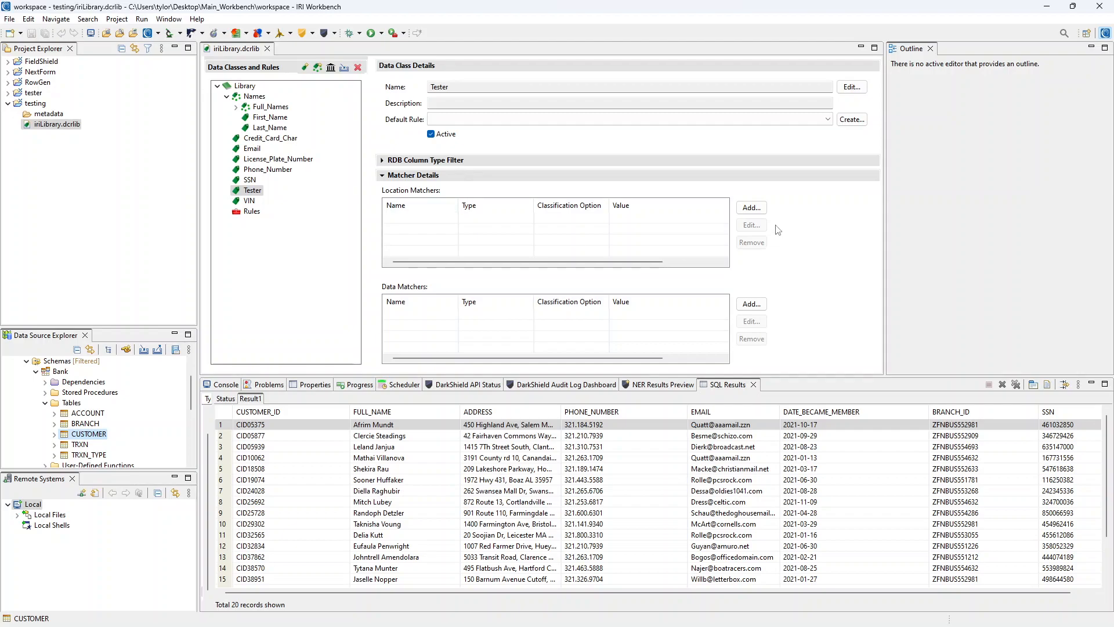
{"action": "left_click", "coordinate": [751, 209]}
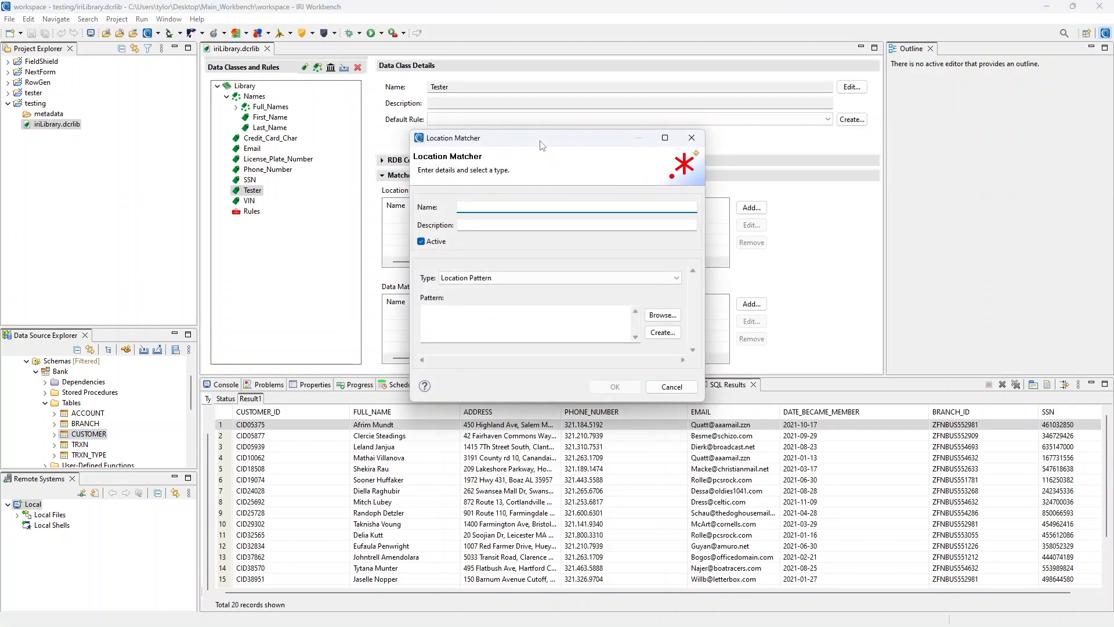
- Save a Location Pattern matcher named Customer_ID with pattern CUSTOMER_ID
{"action": "type", "text": "Customer_ID"}
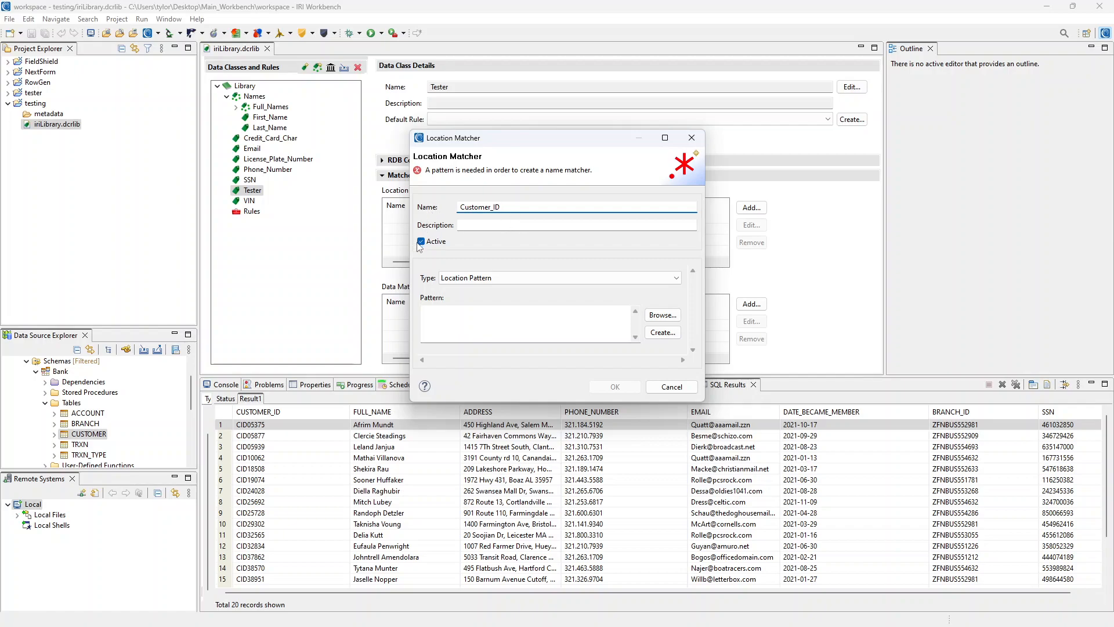
{"action": "left_click", "coordinate": [528, 279]}
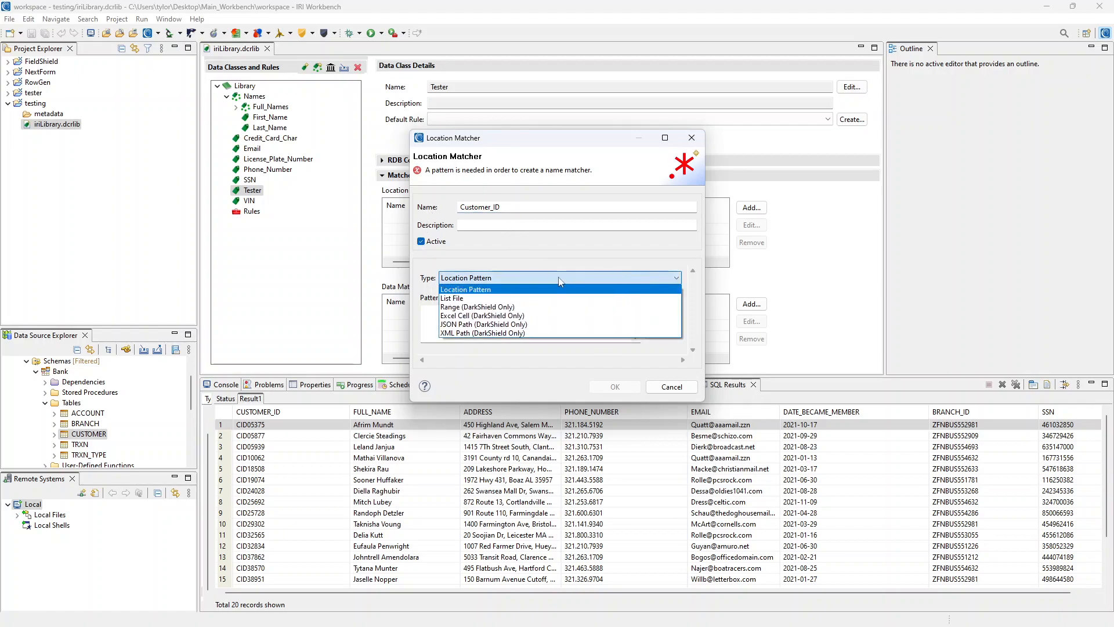
{"action": "left_click", "coordinate": [502, 274]}
{"action": "left_click", "coordinate": [444, 313]}
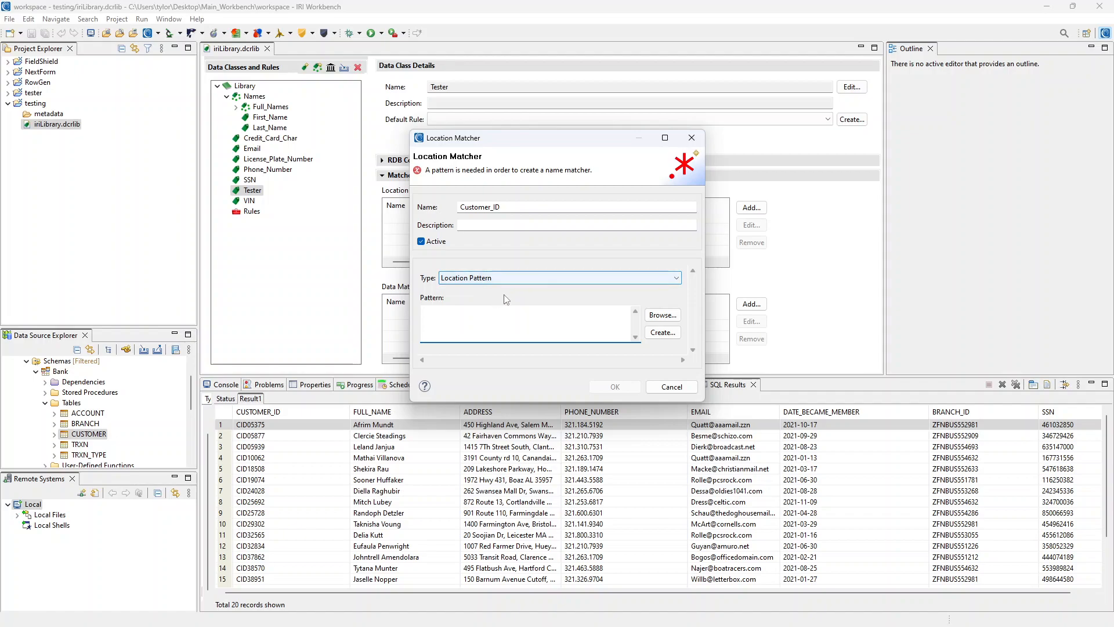
{"action": "type", "text": "cCU"}
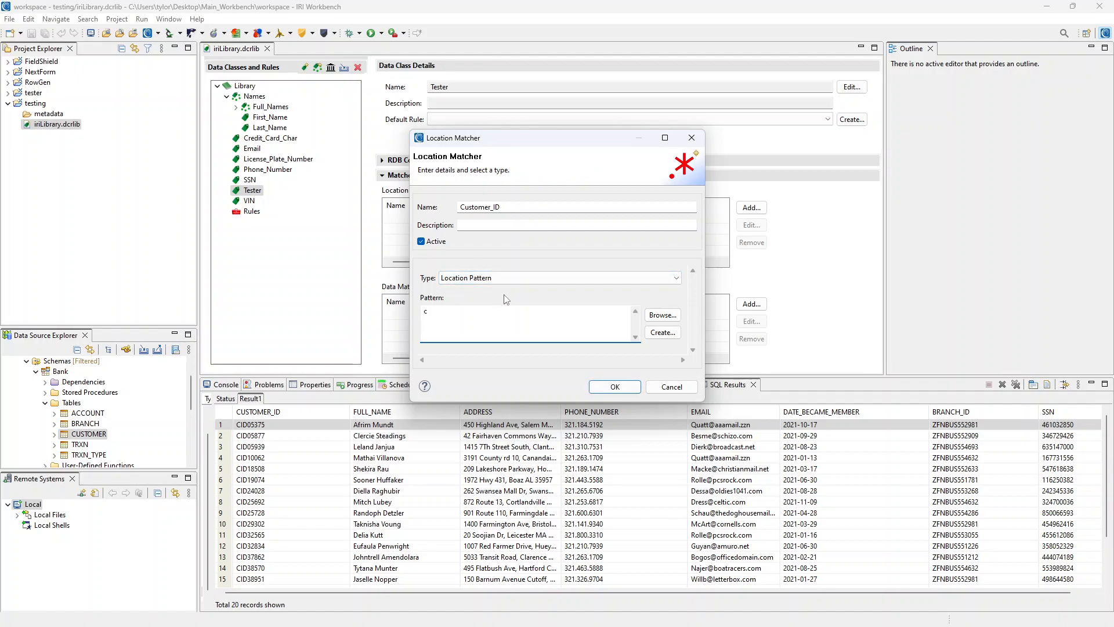
{"action": "key", "text": "BackSpace"}
{"action": "type", "text": "CUSTOMER"}
{"action": "type", "text": "C"}
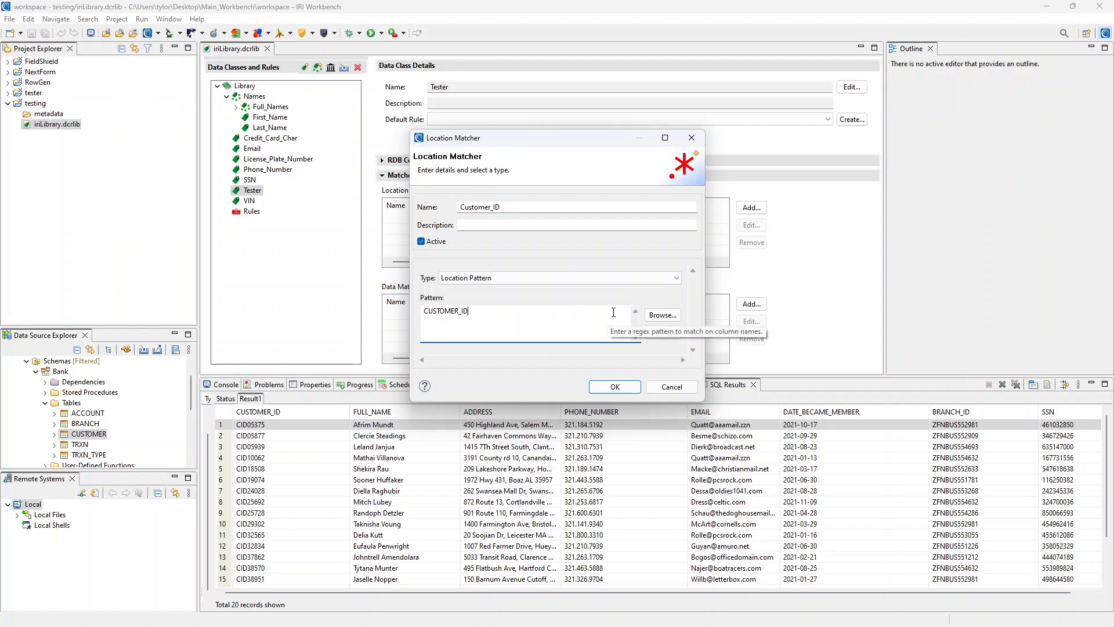
{"action": "left_click", "coordinate": [615, 388]}
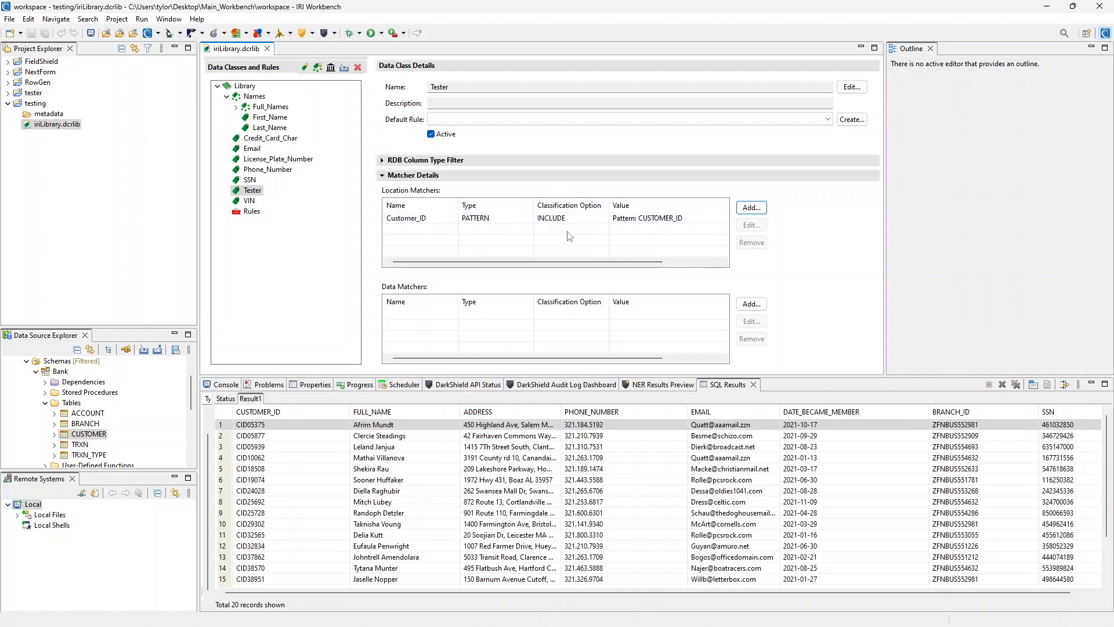
{"action": "left_click", "coordinate": [650, 223]}
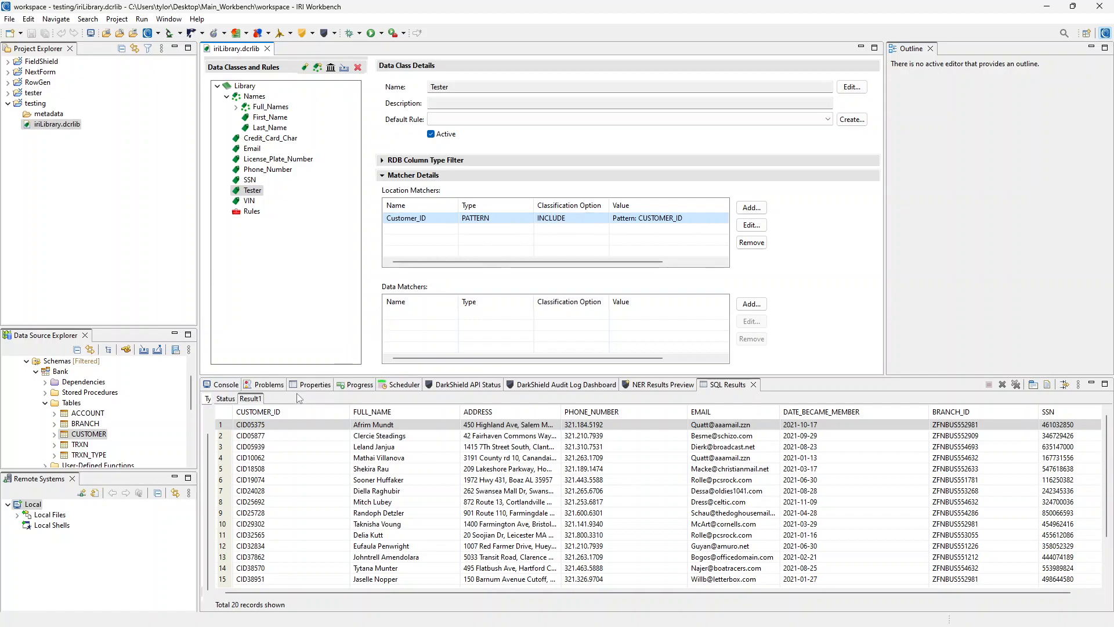
{"action": "left_click", "coordinate": [793, 208]}
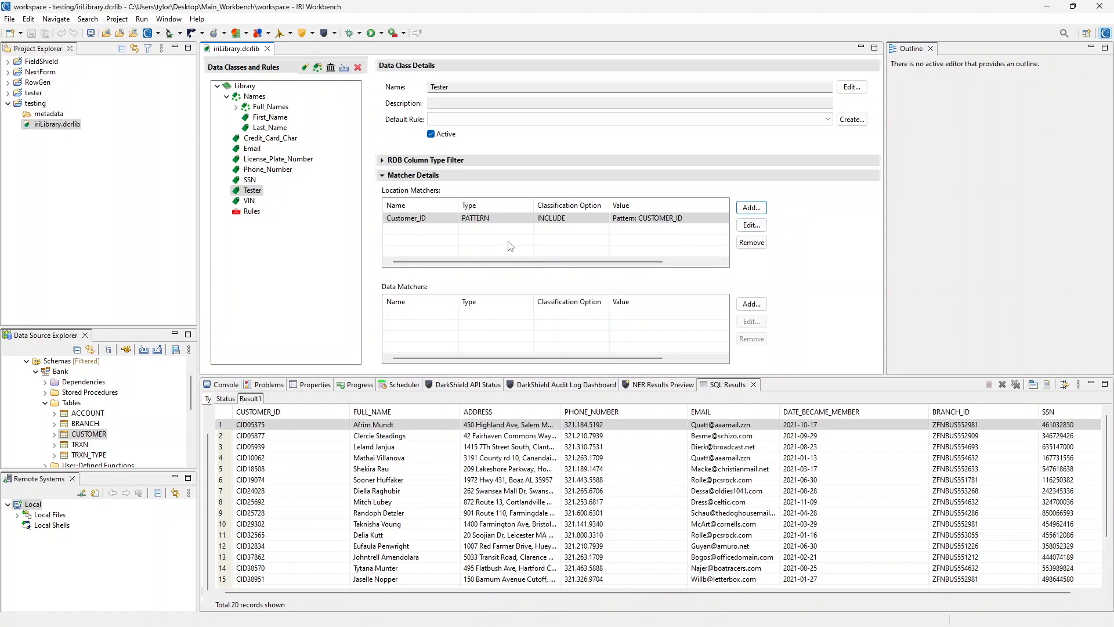
{"action": "left_click", "coordinate": [618, 238]}
- Add a location matcher named full_name with pattern FULL_NAME
{"action": "left_click", "coordinate": [751, 209]}
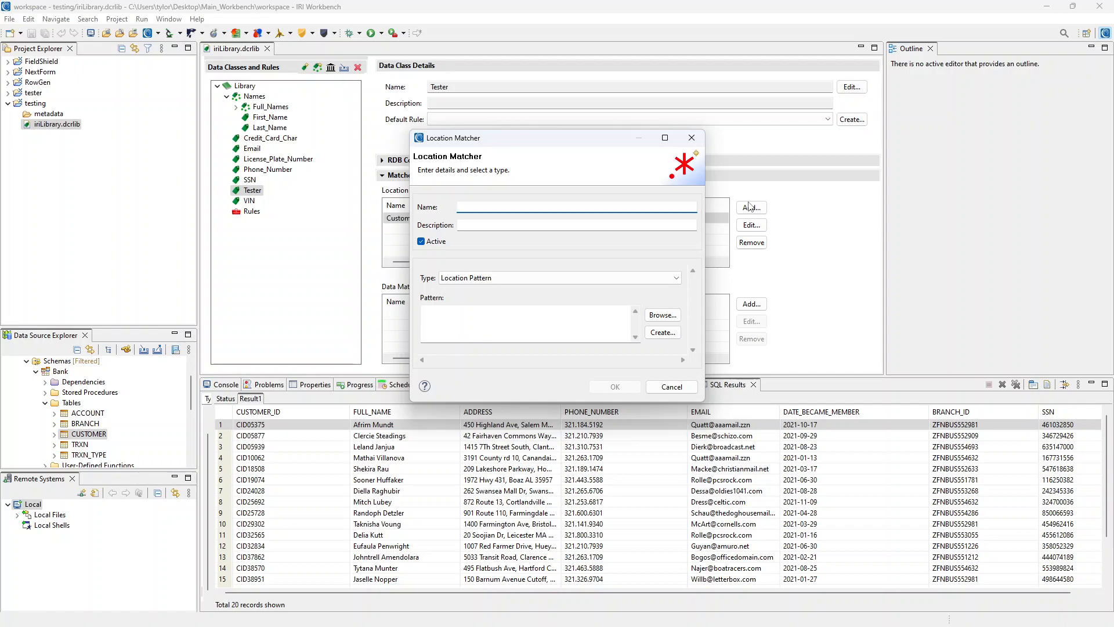
{"action": "type", "text": "fuk"}
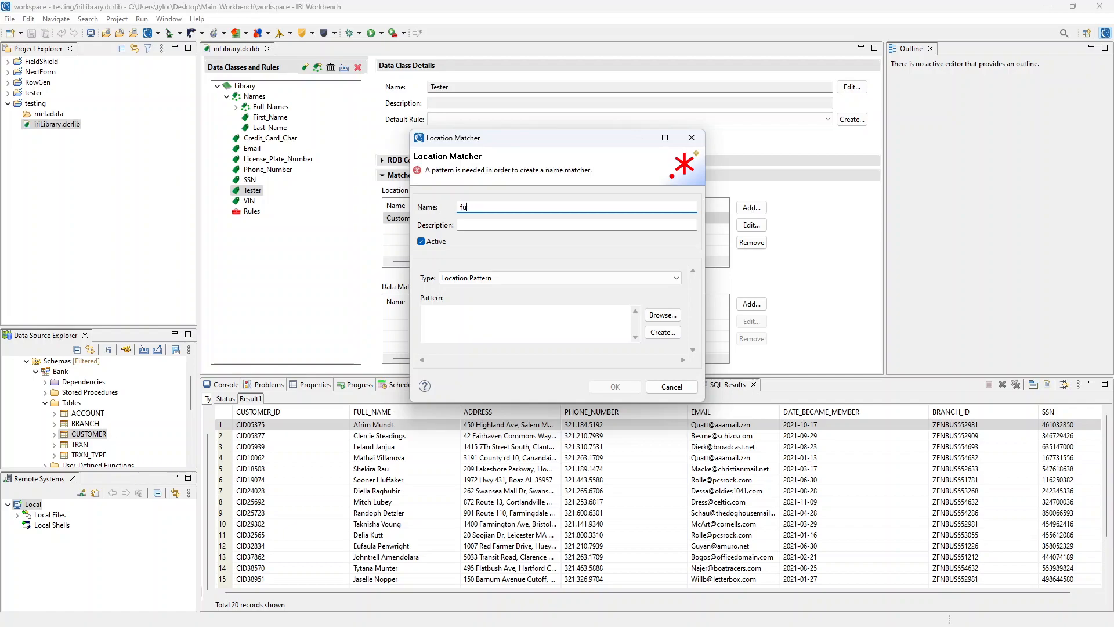
{"action": "key", "text": "Tab"}
{"action": "key", "text": "Tab"}
{"action": "key", "text": "Tab"}
{"action": "key", "text": "Tab"}
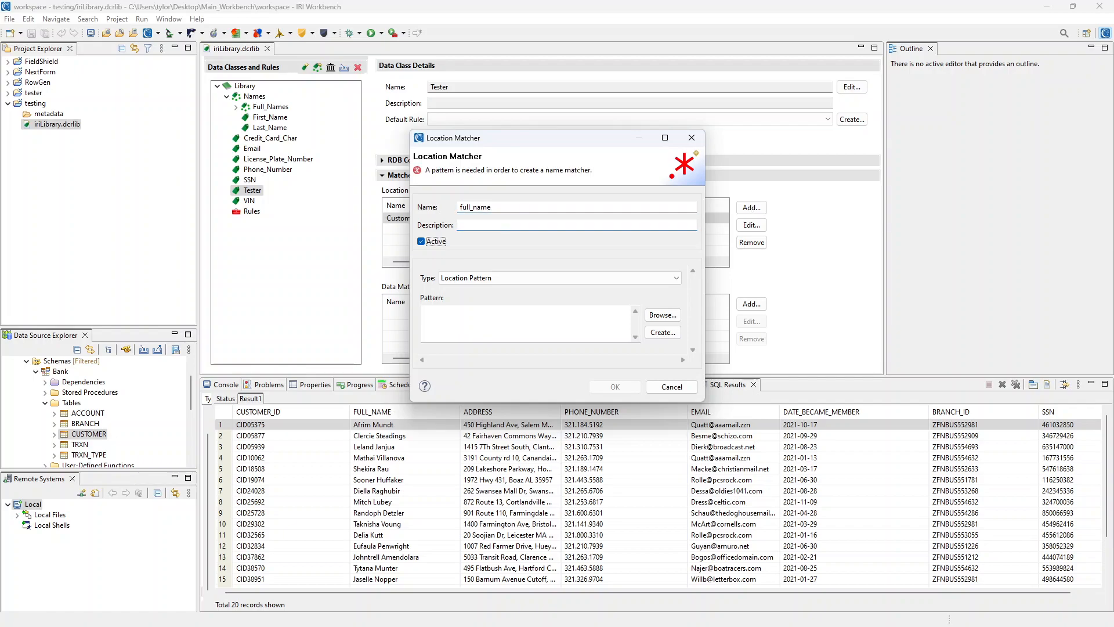
{"action": "type", "text": "FU"}
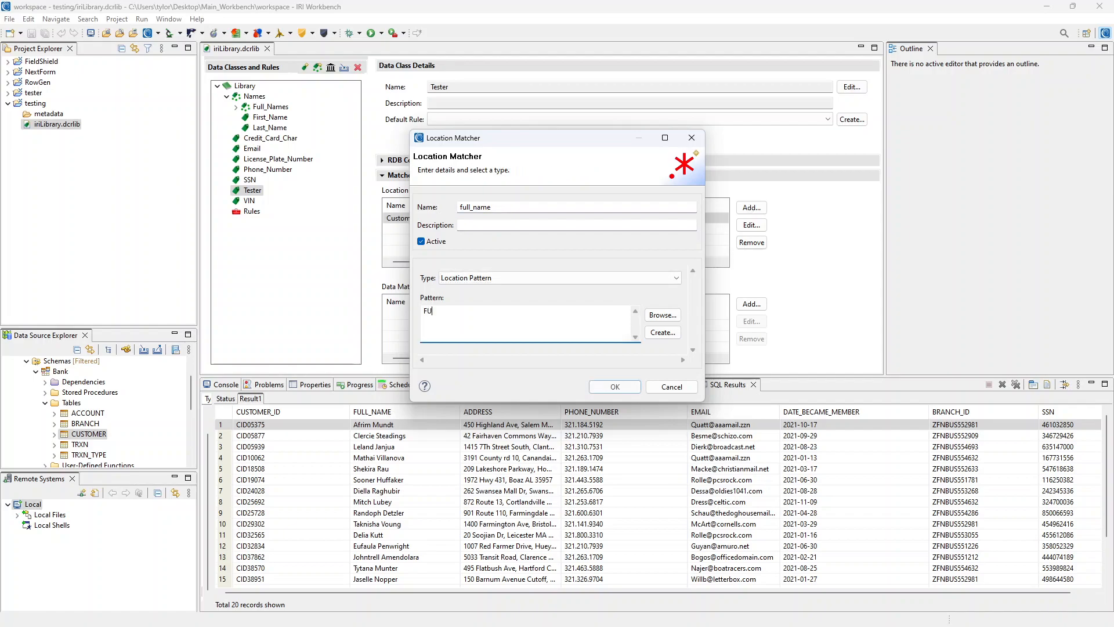
{"action": "type", "text": "LL_NAME"}
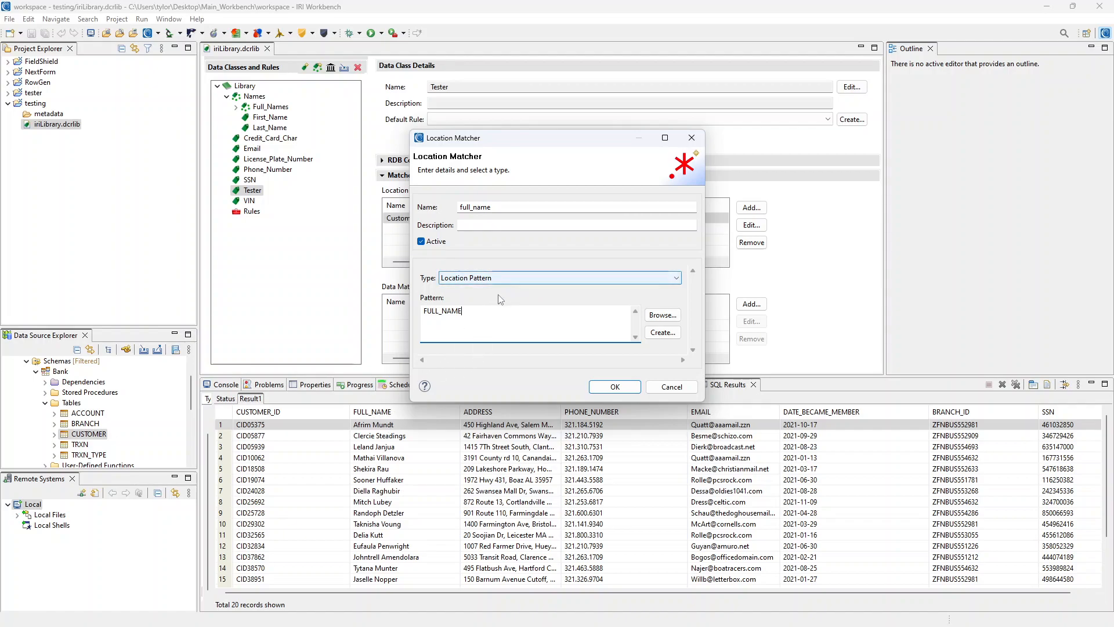
{"action": "left_click", "coordinate": [614, 388]}
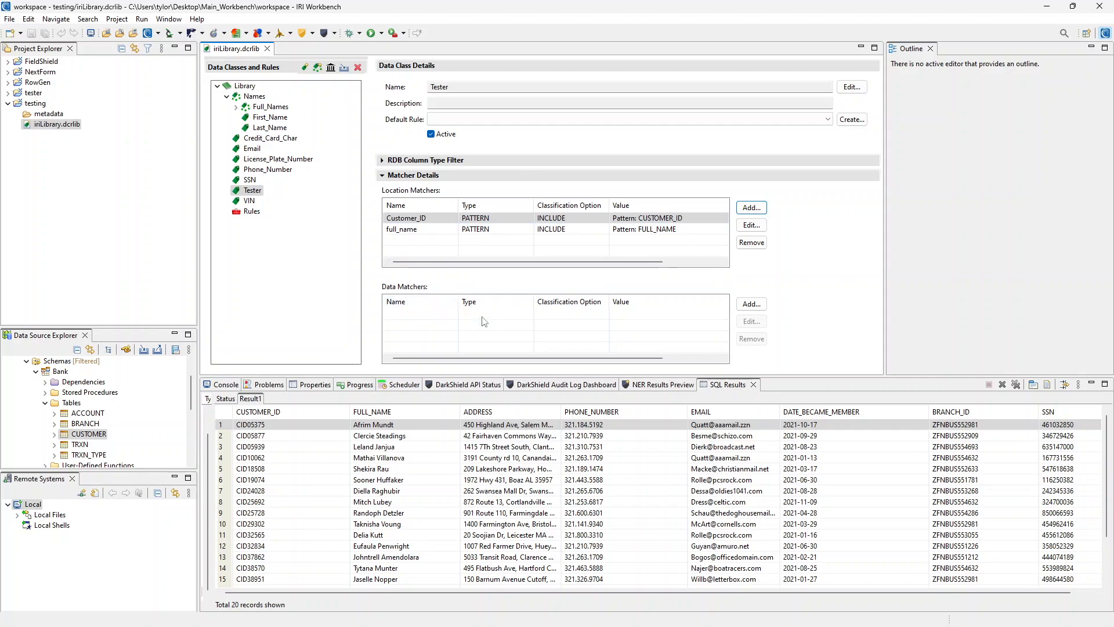
- Start a Tester data matcher named date with type Data Pattern
{"action": "left_click", "coordinate": [753, 304]}
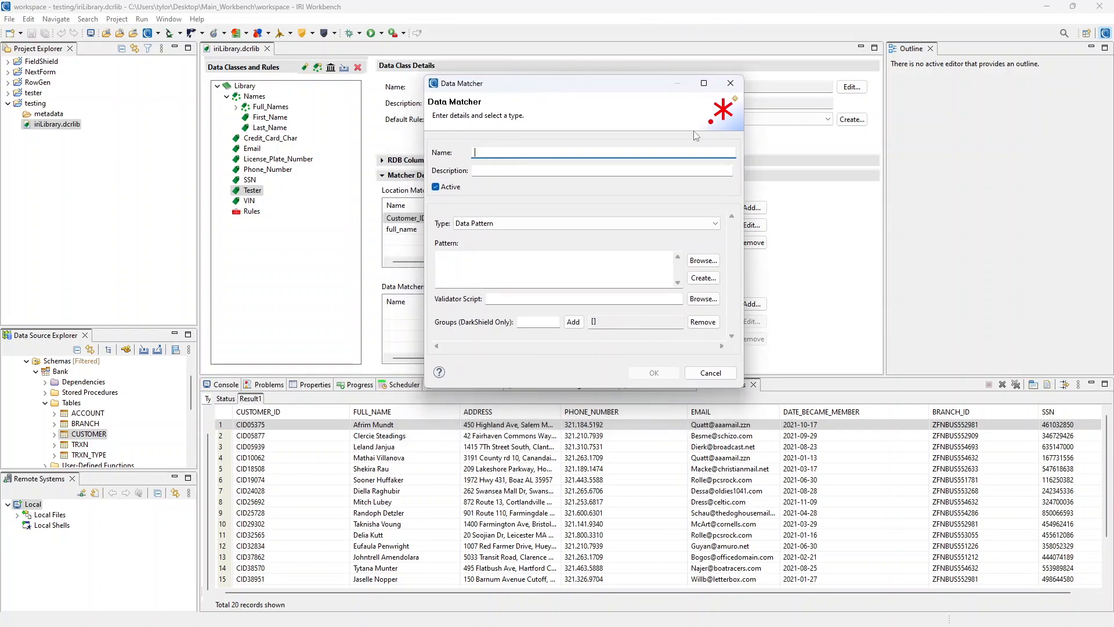
{"action": "type", "text": "date"}
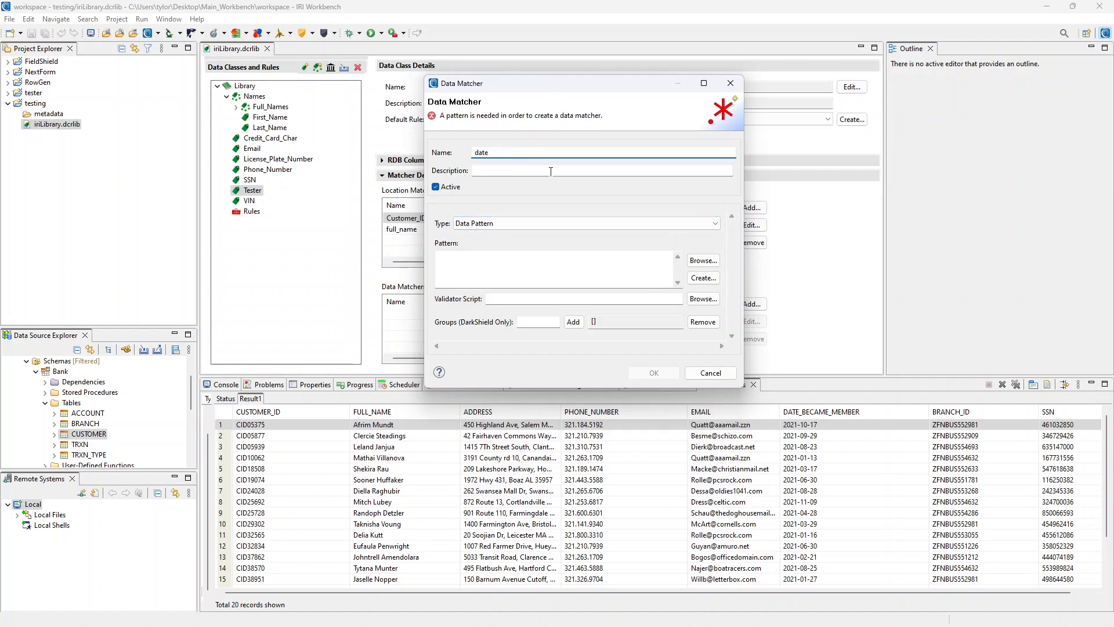
{"action": "left_click", "coordinate": [498, 224]}
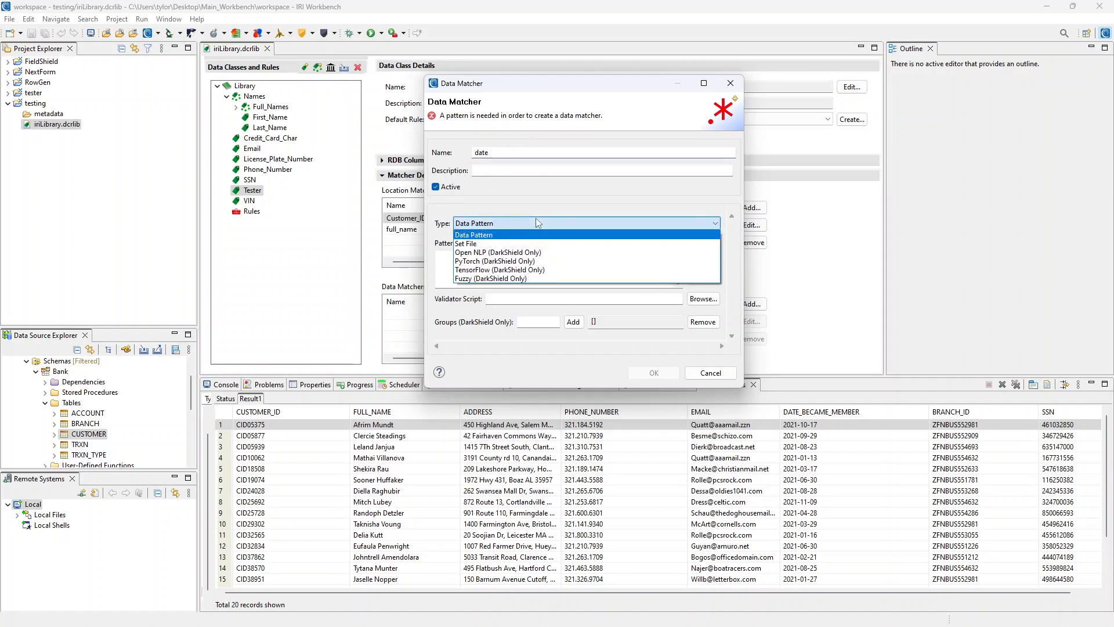
{"action": "left_click", "coordinate": [497, 223]}
{"action": "left_click", "coordinate": [539, 277]}
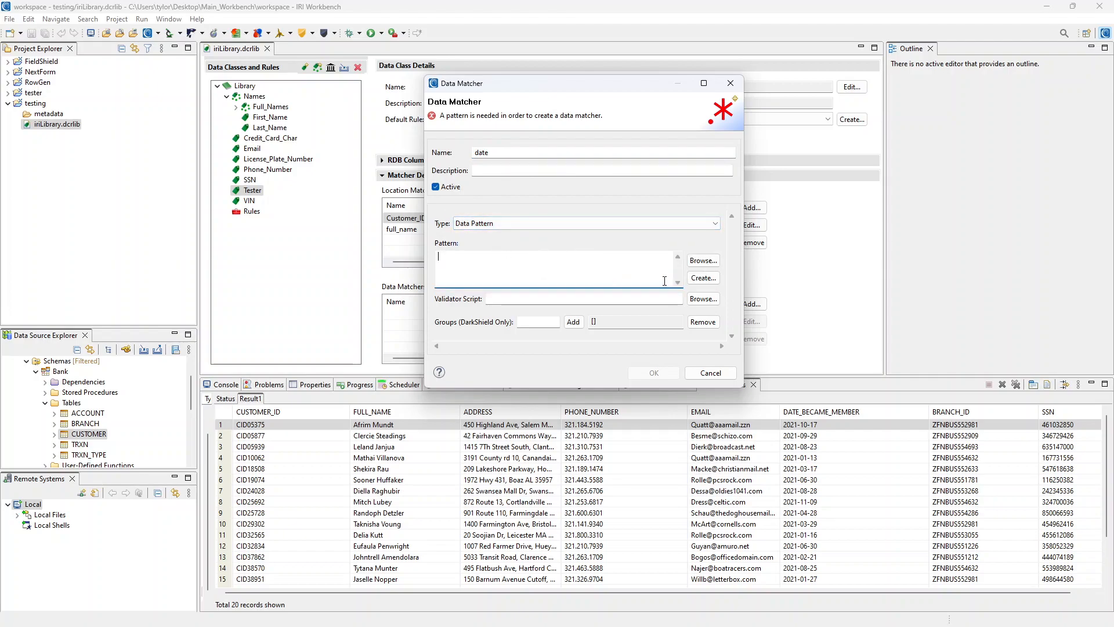
- Create a pattern named date with regex ^\d{4}-\d{2}-\d{2}$
{"action": "left_click", "coordinate": [711, 283]}
{"action": "left_click_drag", "start_coordinate": [549, 50], "coordinate": [589, 81]}
{"action": "type", "text": "date"}
{"action": "left_click_drag", "start_coordinate": [556, 189], "coordinate": [515, 190]}
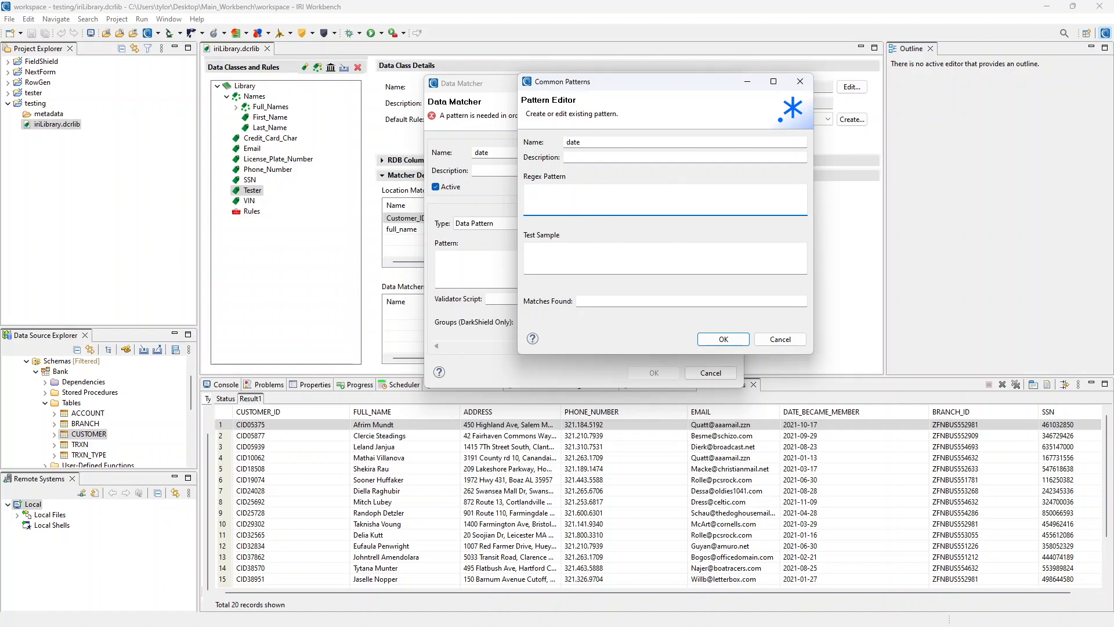
{"action": "key", "text": "alt+Tab"}
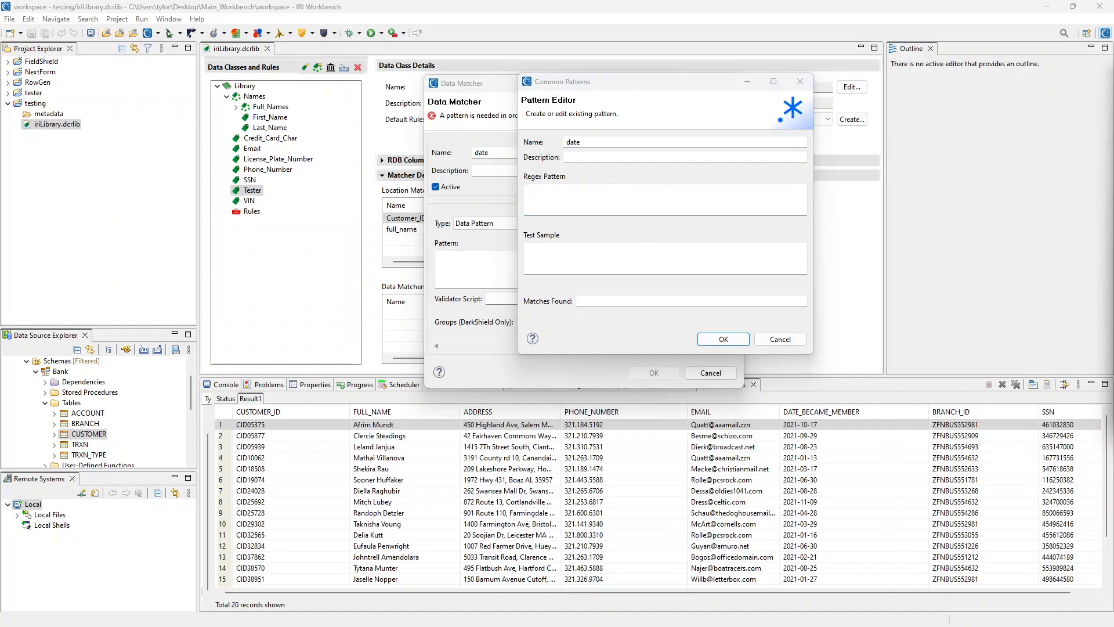
{"action": "key", "text": "alt+Tab"}
{"action": "type", "text": "^\\d{4}-\\d{2}-\\d{2}$"}
{"action": "left_click_drag", "start_coordinate": [628, 87], "coordinate": [605, 84]}
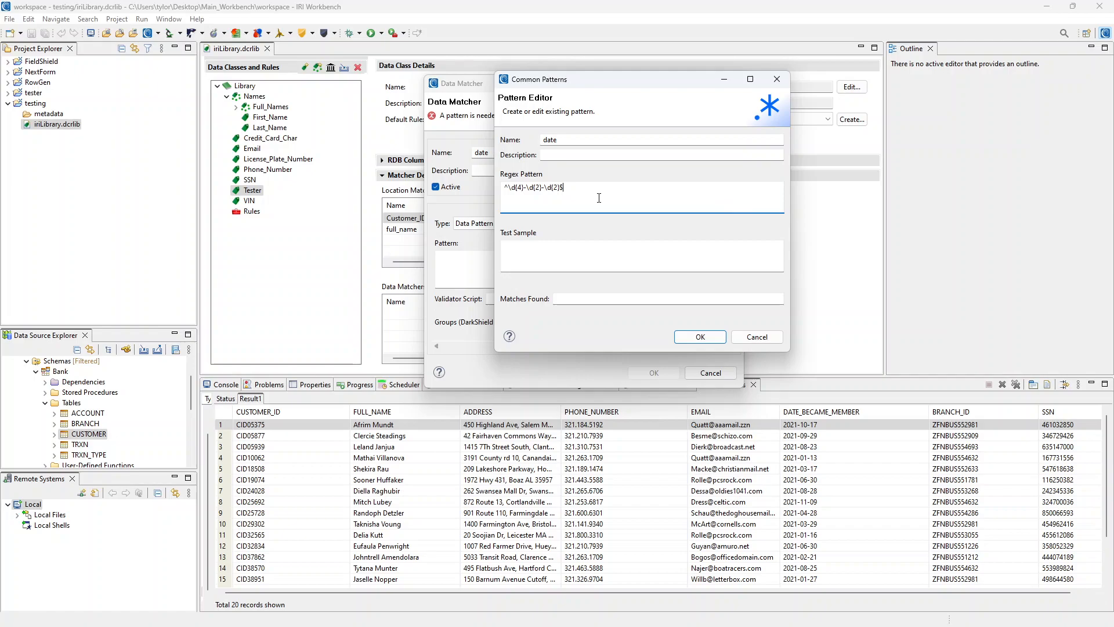
{"action": "left_click_drag", "start_coordinate": [567, 188], "coordinate": [504, 188]}
{"action": "left_click", "coordinate": [597, 195]}
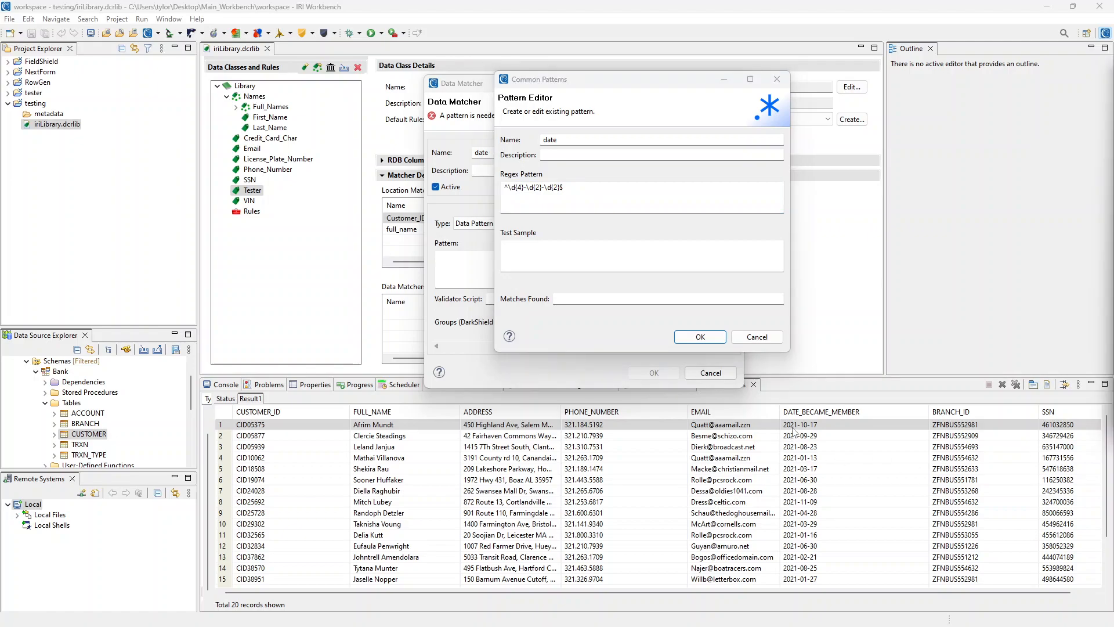
- Test the regex with sample 2021-10-17, showing a match and then failed matches
{"action": "left_click", "coordinate": [561, 265]}
{"action": "type", "text": "2021-10-17"}
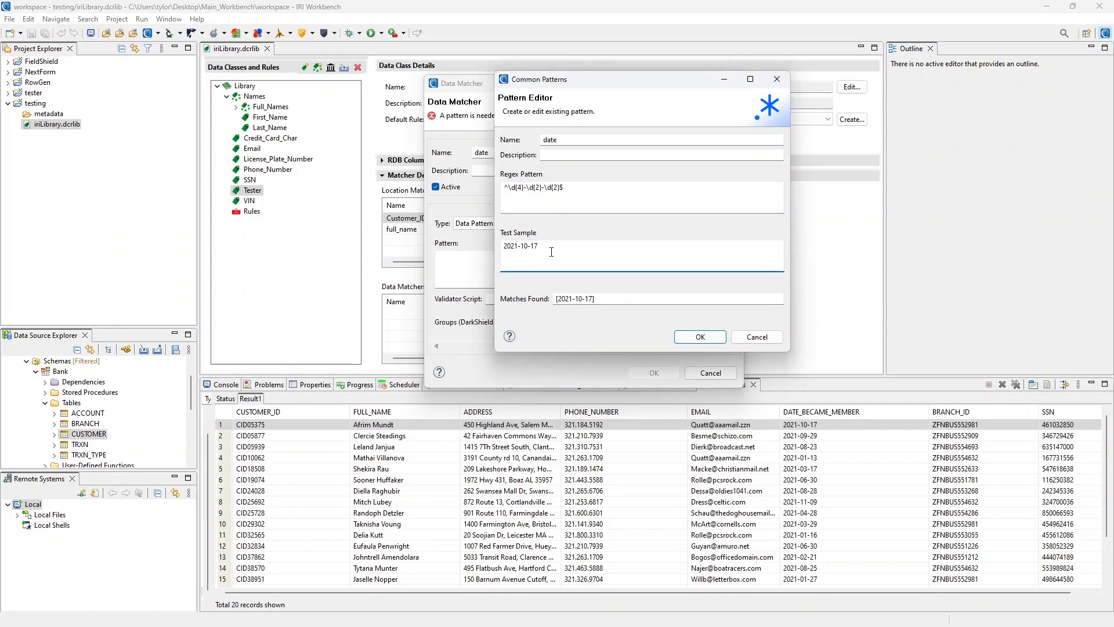
{"action": "mouse_move", "coordinate": [557, 298]}
{"action": "left_mouse_down"}
{"action": "mouse_move", "coordinate": [594, 297]}
{"action": "mouse_move", "coordinate": [562, 298]}
{"action": "left_mouse_up"}
{"action": "left_click", "coordinate": [594, 298]}
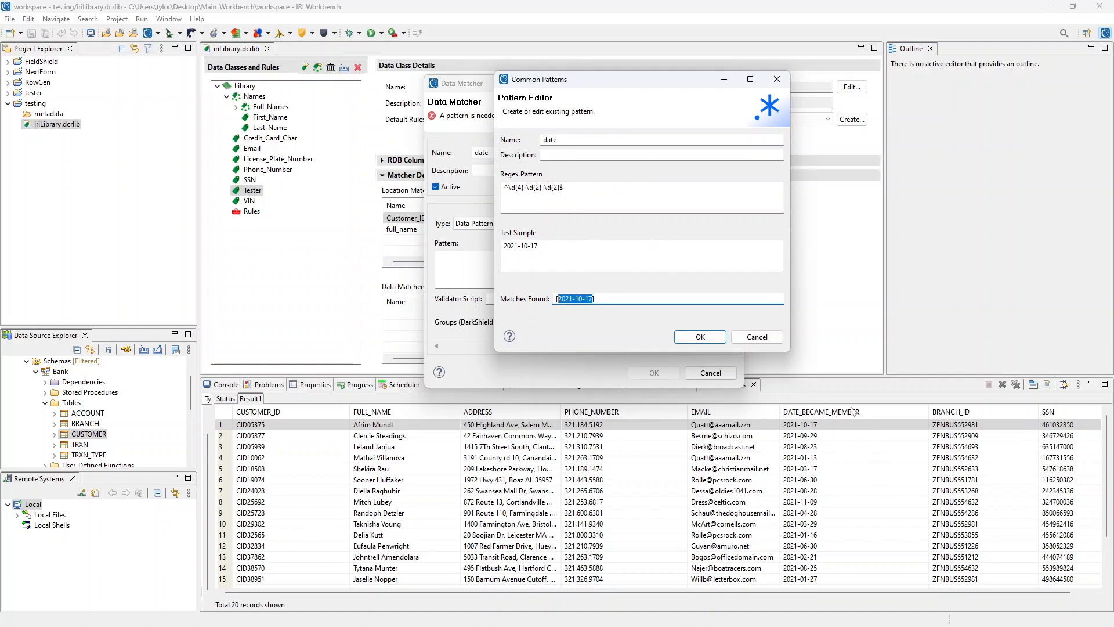
{"action": "left_click", "coordinate": [541, 249]}
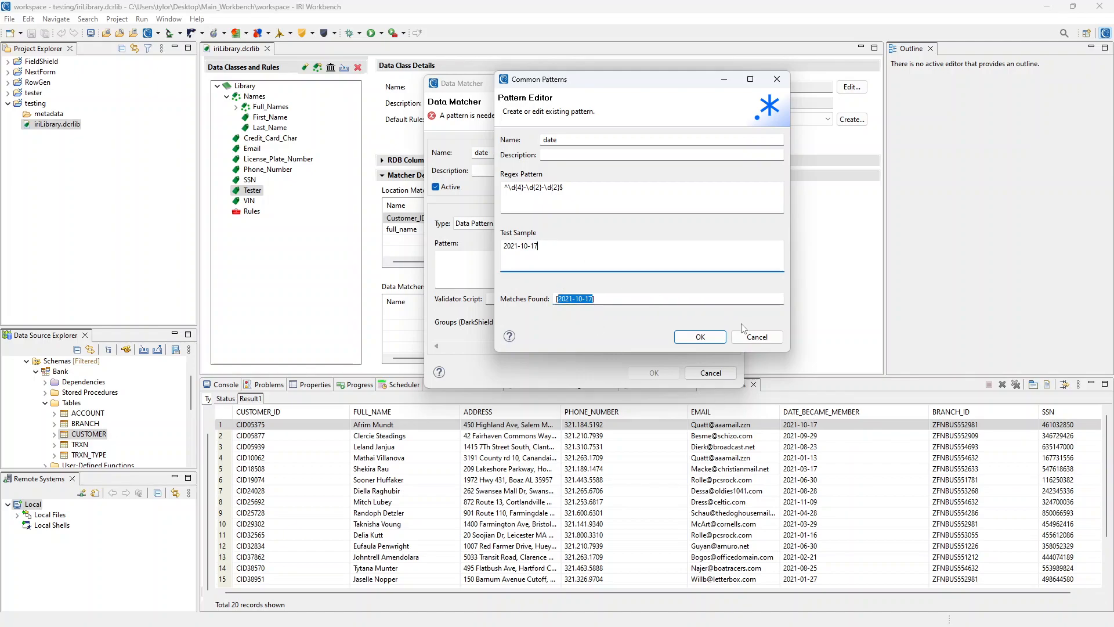
{"action": "key", "text": "BackSpace"}
{"action": "type", "text": "7"}
{"action": "key", "text": "BackSpace"}
{"action": "type", "text": "-"}
- Save the date data matcher with the ^\d{4}-\d{2}-\d{2}$ pattern, then start a new data class
{"action": "left_click", "coordinate": [700, 337]}
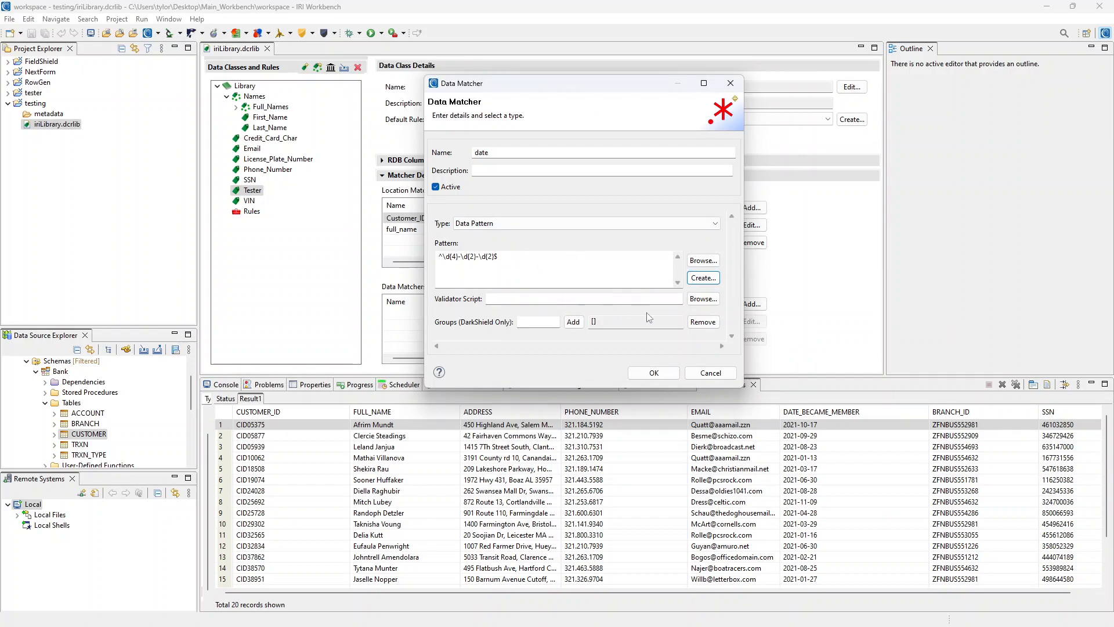
{"action": "left_click", "coordinate": [652, 374]}
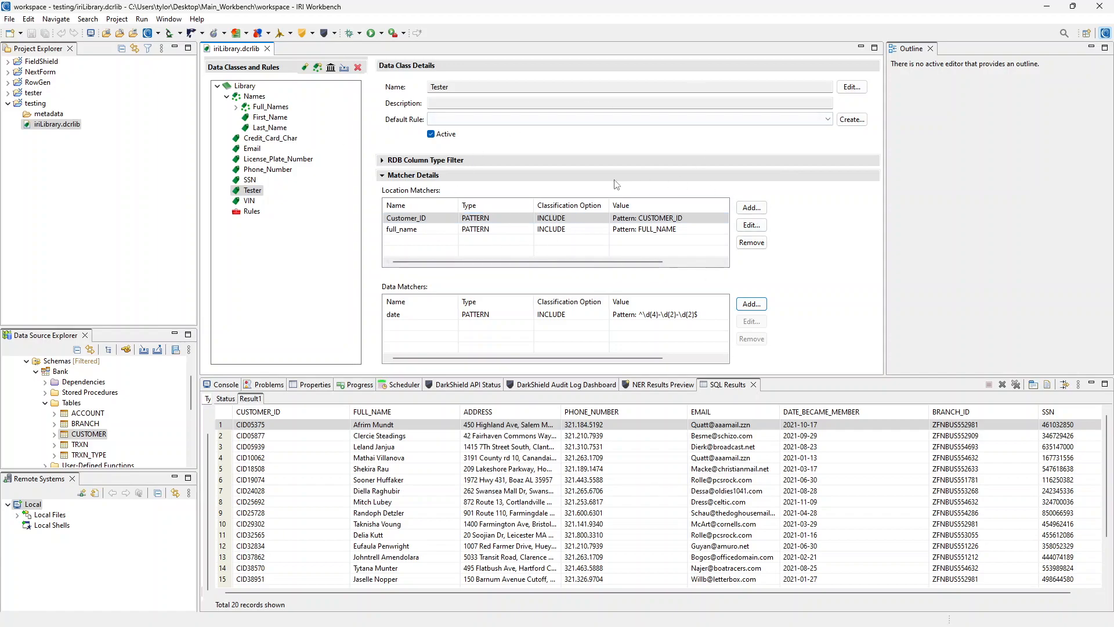
{"action": "left_click", "coordinate": [304, 67]}
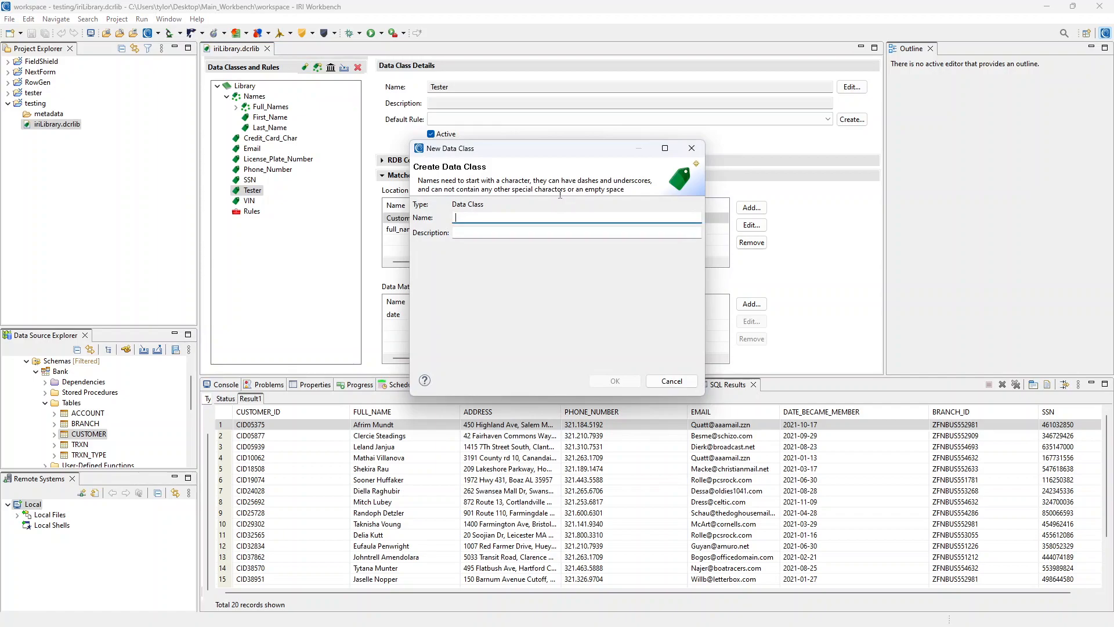
- Create a new data class named date and compare it with the Tester class's matchers
{"action": "type", "text": "d"}
{"action": "key", "text": "BackSpace"}
{"action": "type", "text": "date"}
{"action": "key", "text": "Return"}
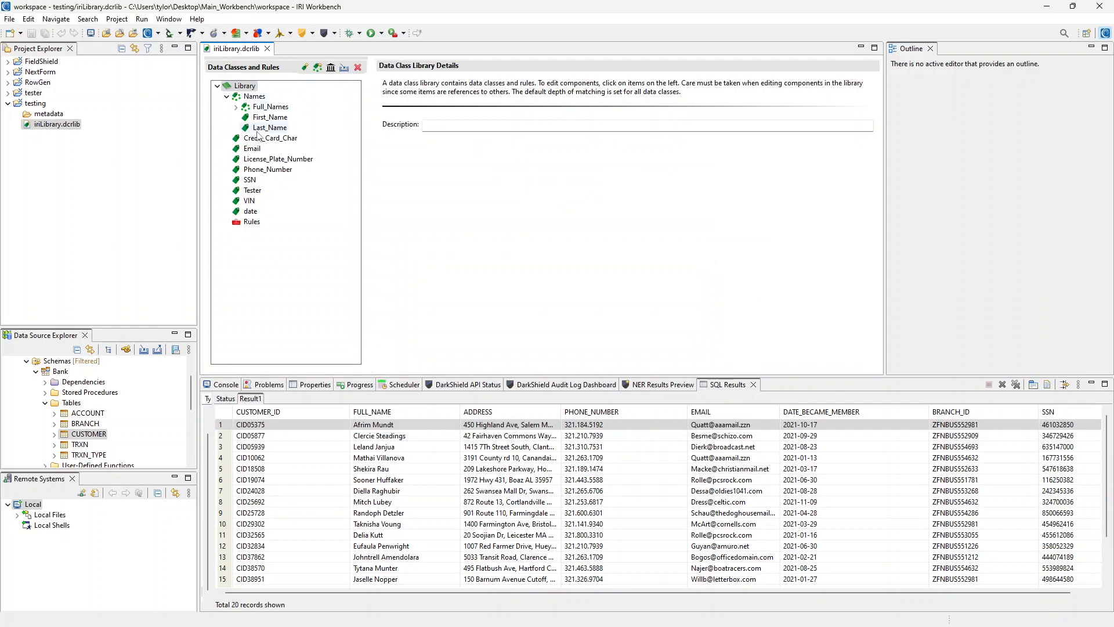
{"action": "left_click", "coordinate": [249, 211]}
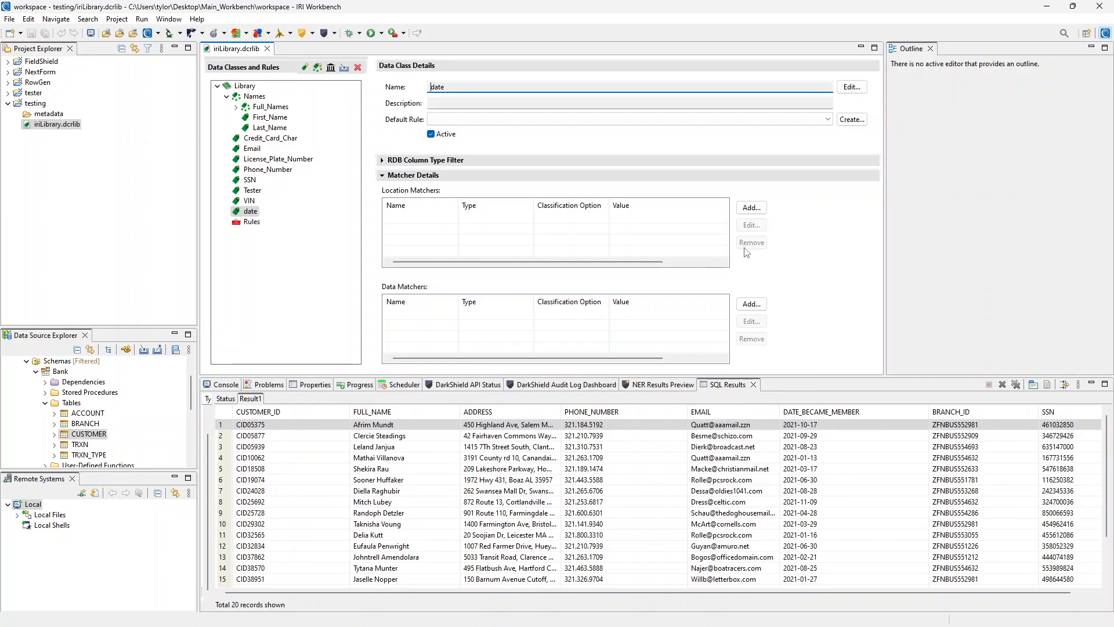
{"action": "left_click", "coordinate": [252, 190]}
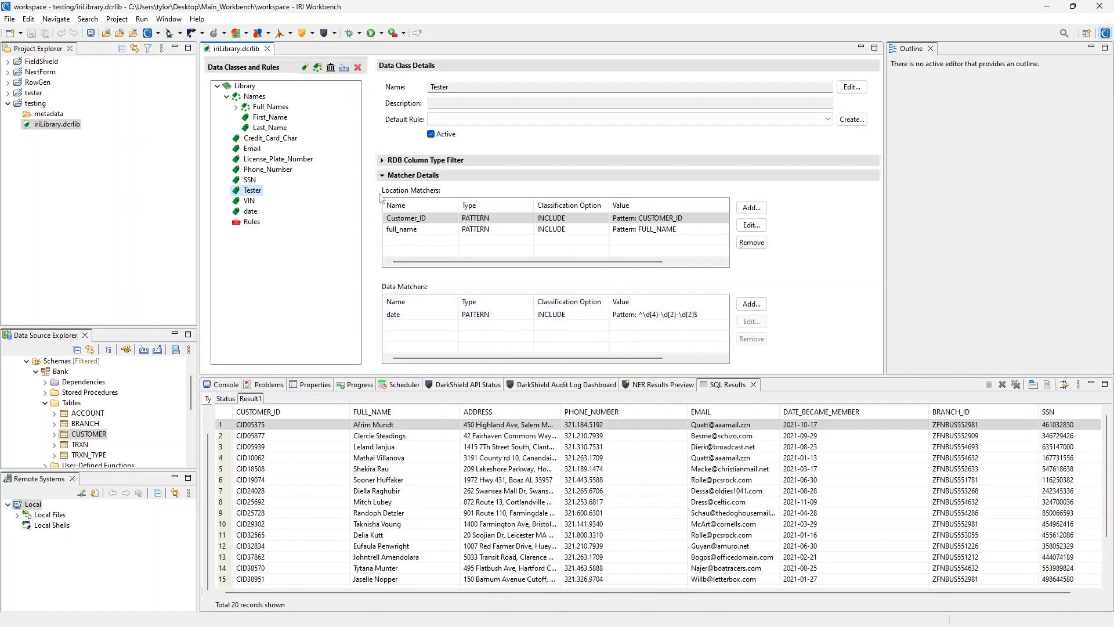
{"action": "left_click", "coordinate": [251, 212]}
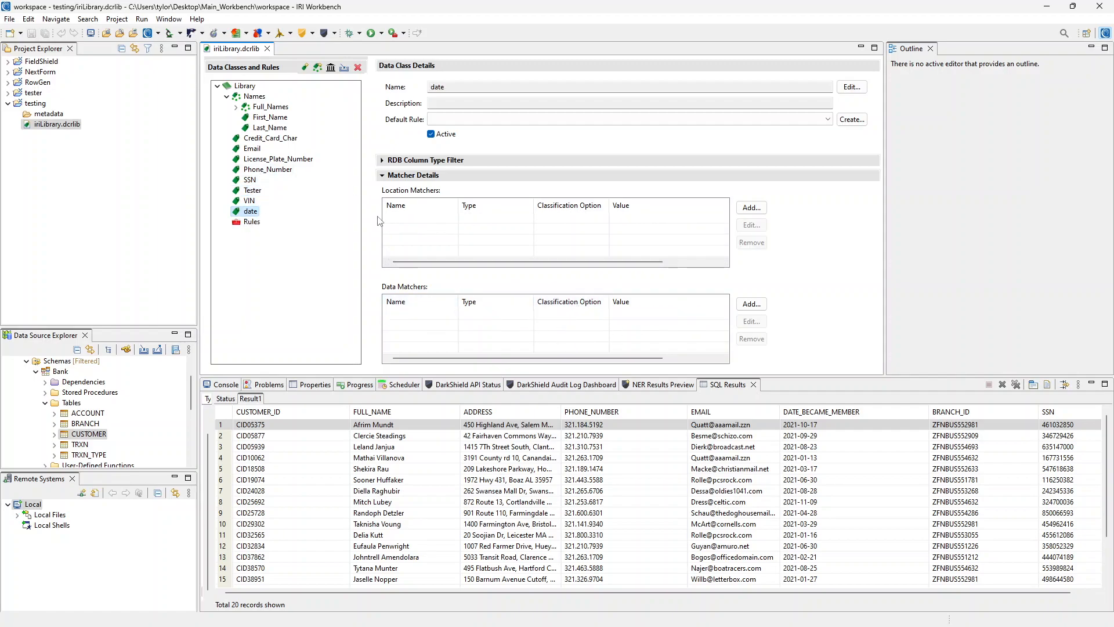
- Rename the date class to phone_number
{"action": "left_click", "coordinate": [851, 87]}
{"action": "left_click_drag", "start_coordinate": [471, 207], "coordinate": [456, 209]}
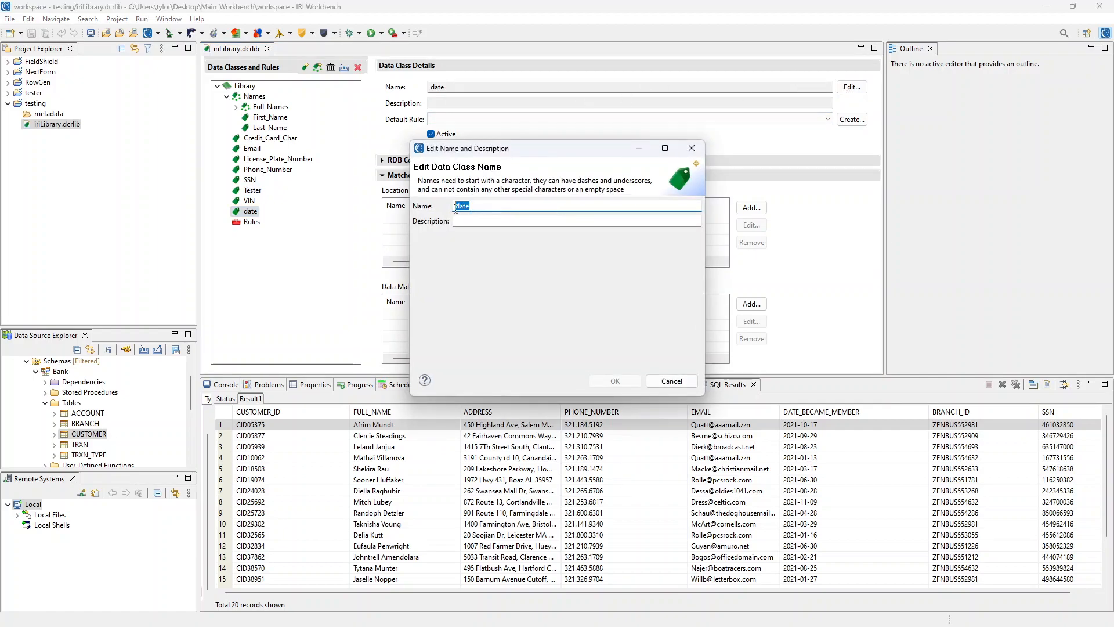
{"action": "type", "text": "phone_number"}
{"action": "key", "text": "Return"}
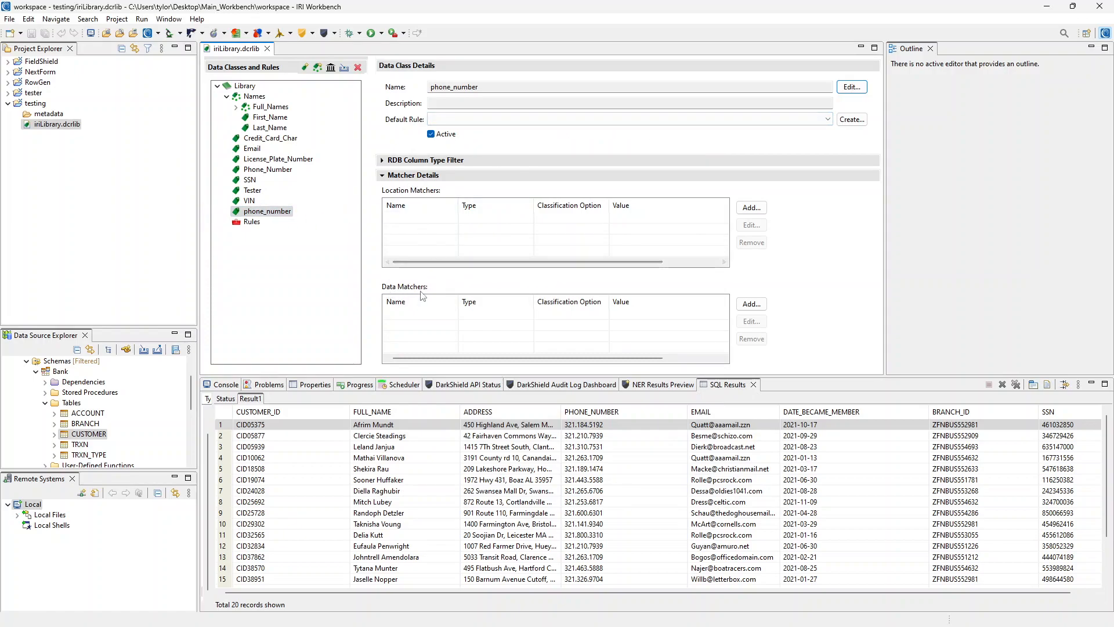
- Add a data matcher to phone_number and start a new pattern named phone_num
{"action": "left_click", "coordinate": [751, 303]}
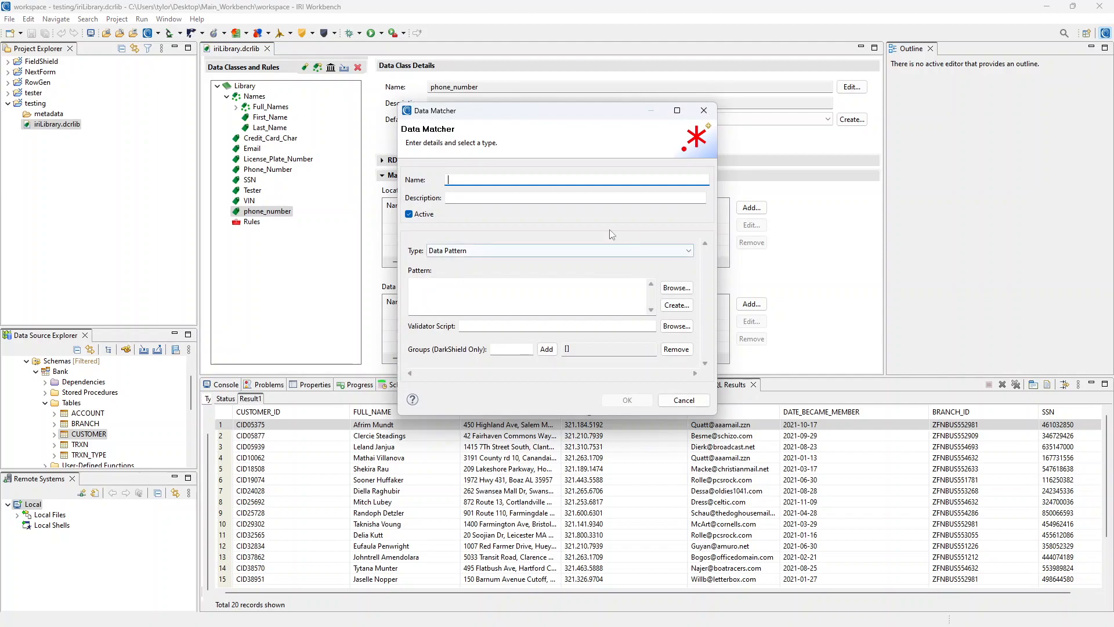
{"action": "type", "text": "date"}
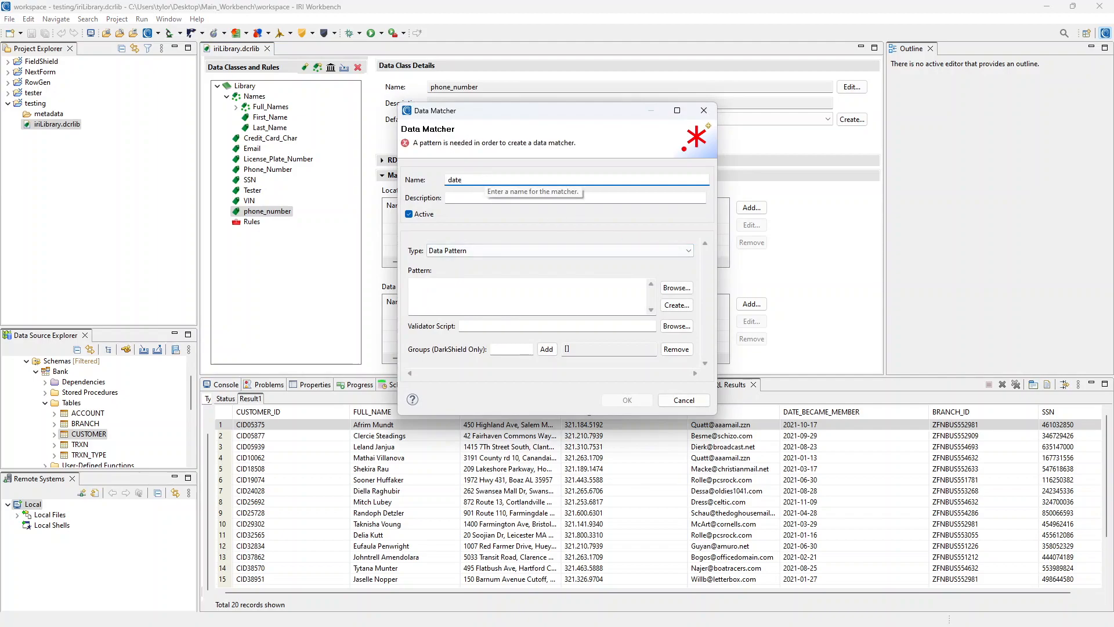
{"action": "key", "text": "BackSpace"}
{"action": "key", "text": "BackSpace"}
{"action": "key", "text": "BackSpace"}
{"action": "type", "text": "p"}
{"action": "left_click", "coordinate": [677, 306]}
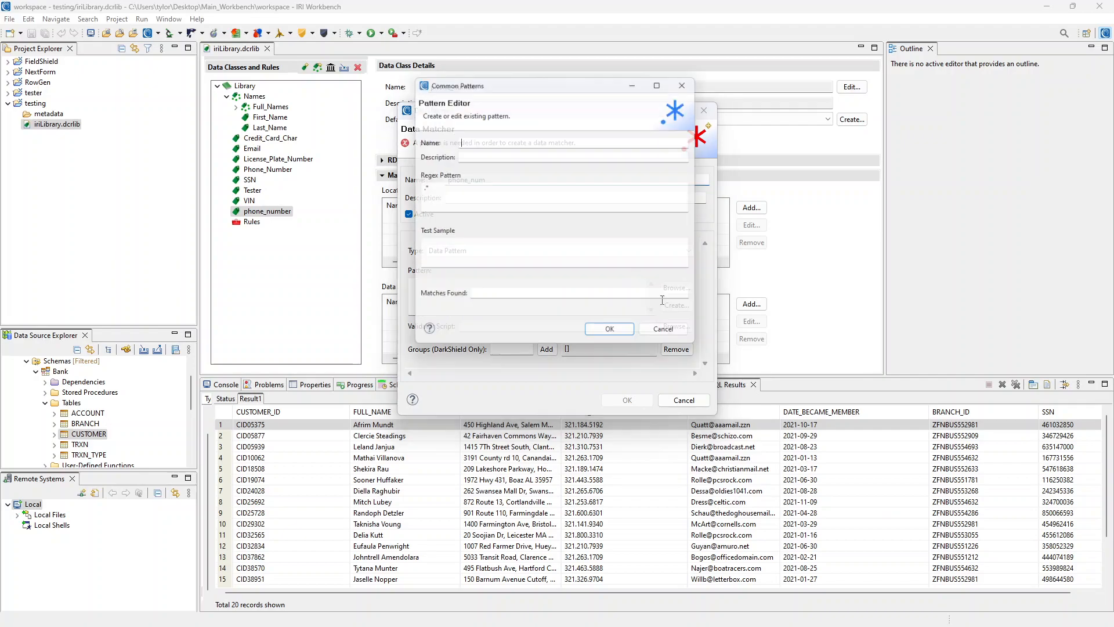
{"action": "type", "text": "phone_num"}
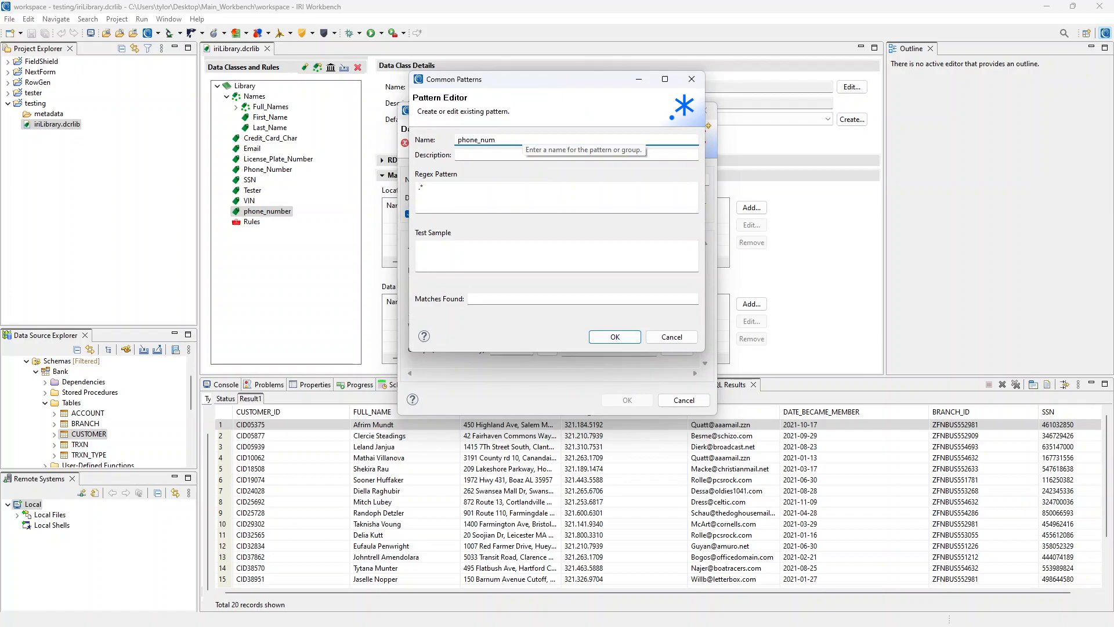
- Paste the regex ^\d{3}\.\d{3}\.\d{4}$ into the pattern's Regex Pattern field
{"action": "left_click", "coordinate": [489, 189]}
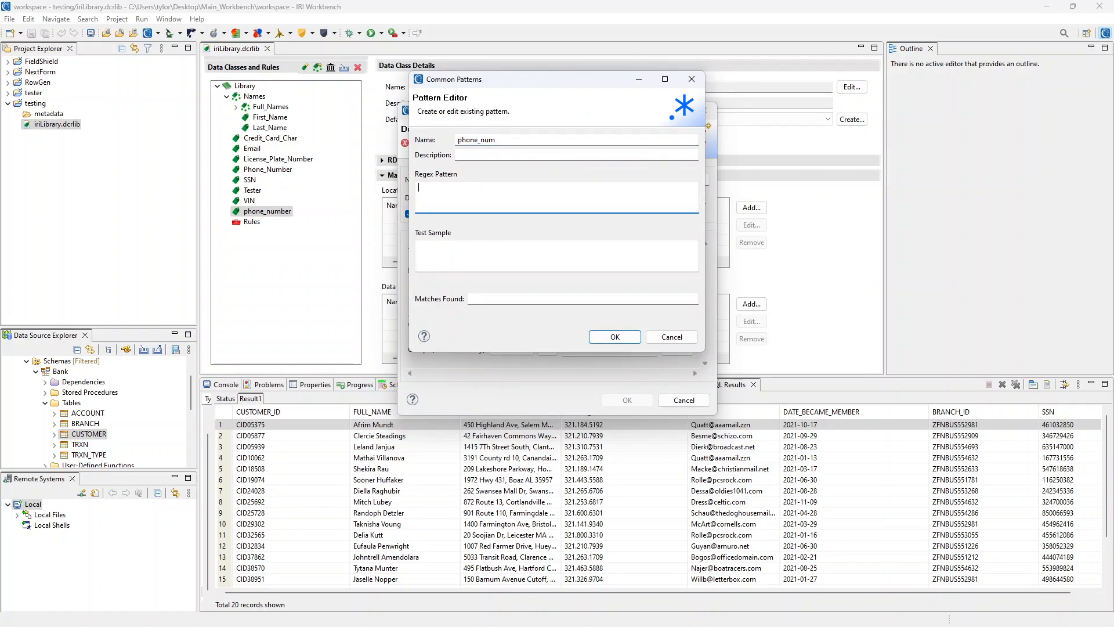
{"action": "key", "text": "alt+Tab"}
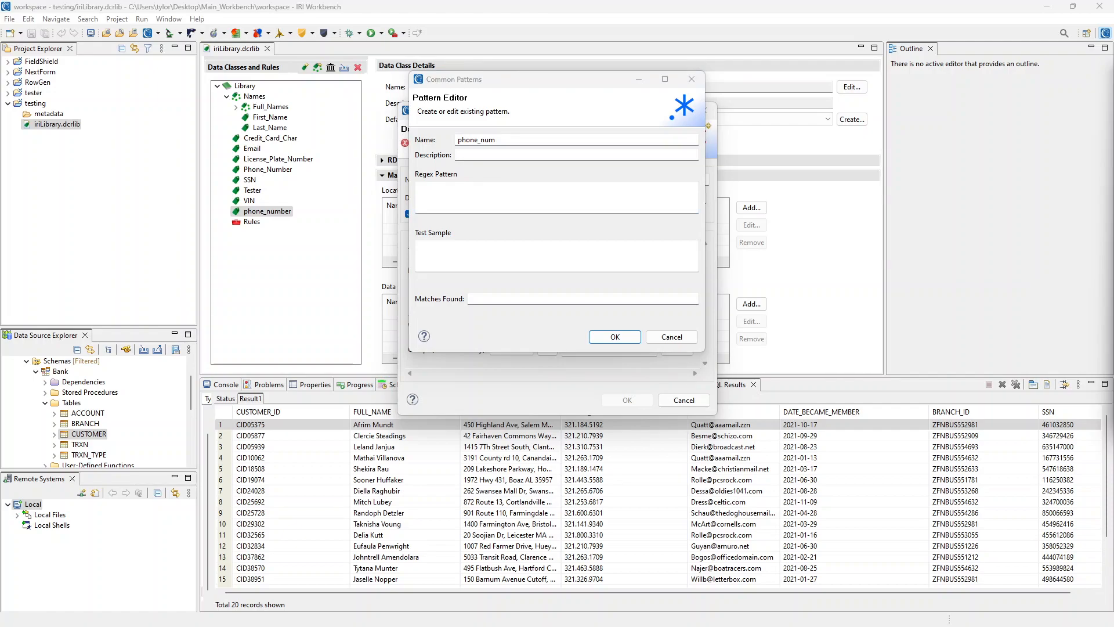
{"action": "key", "text": "alt+Tab"}
{"action": "type", "text": "^\\d{3}\\.\\d{3}\\.\\d{4}$"}
{"action": "left_click", "coordinate": [516, 195]}
{"action": "key", "text": "alt+Tab"}
{"action": "left_click", "coordinate": [544, 268]}
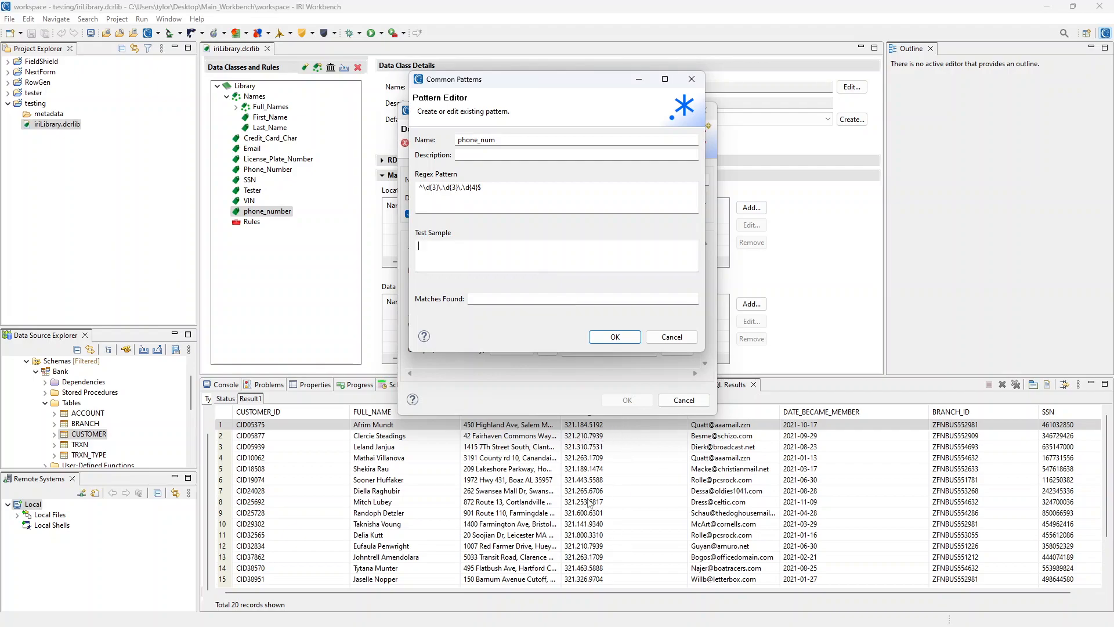
- Paste a sample phone number into Test Sample and check the matches found
{"action": "left_click", "coordinate": [507, 256]}
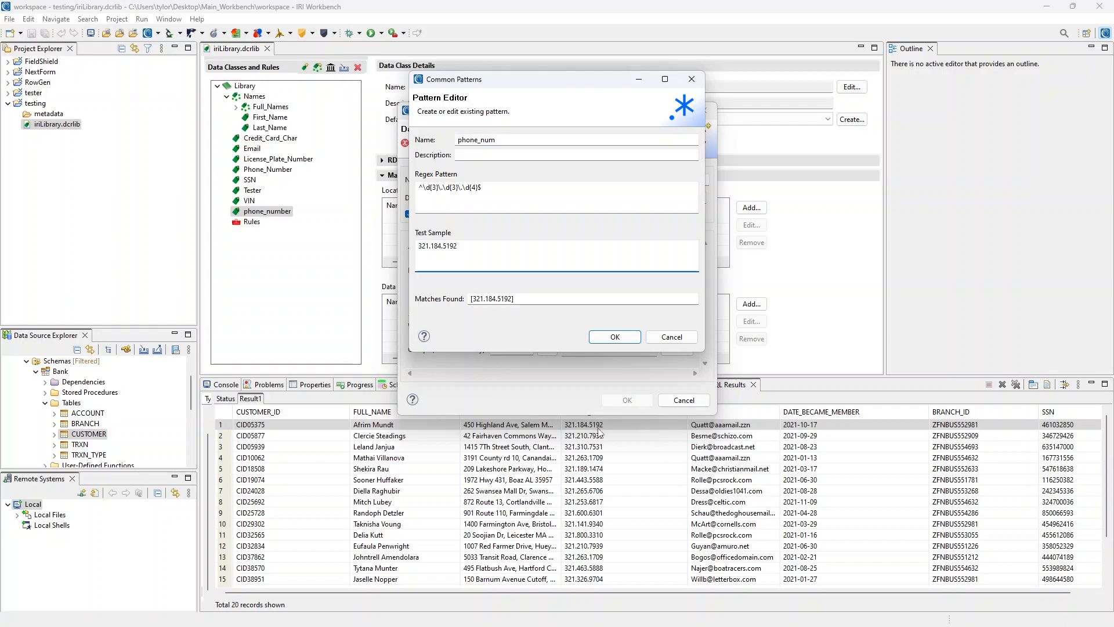
{"action": "left_click", "coordinate": [511, 299]}
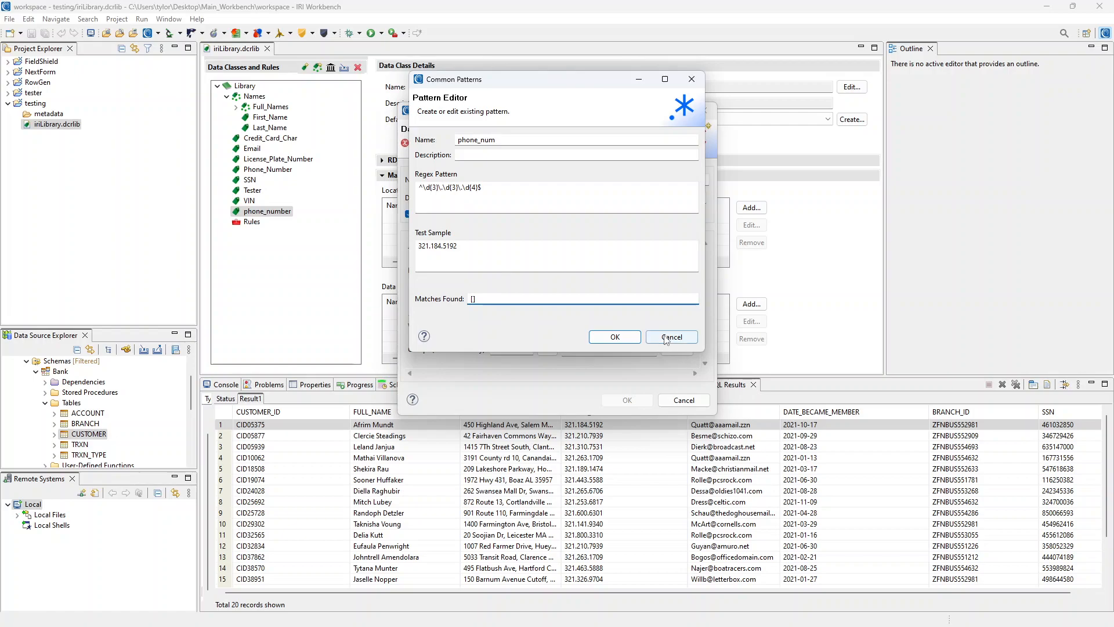
{"action": "left_click", "coordinate": [486, 251]}
{"action": "key", "text": "BackSpace"}
{"action": "type", "text": "2"}
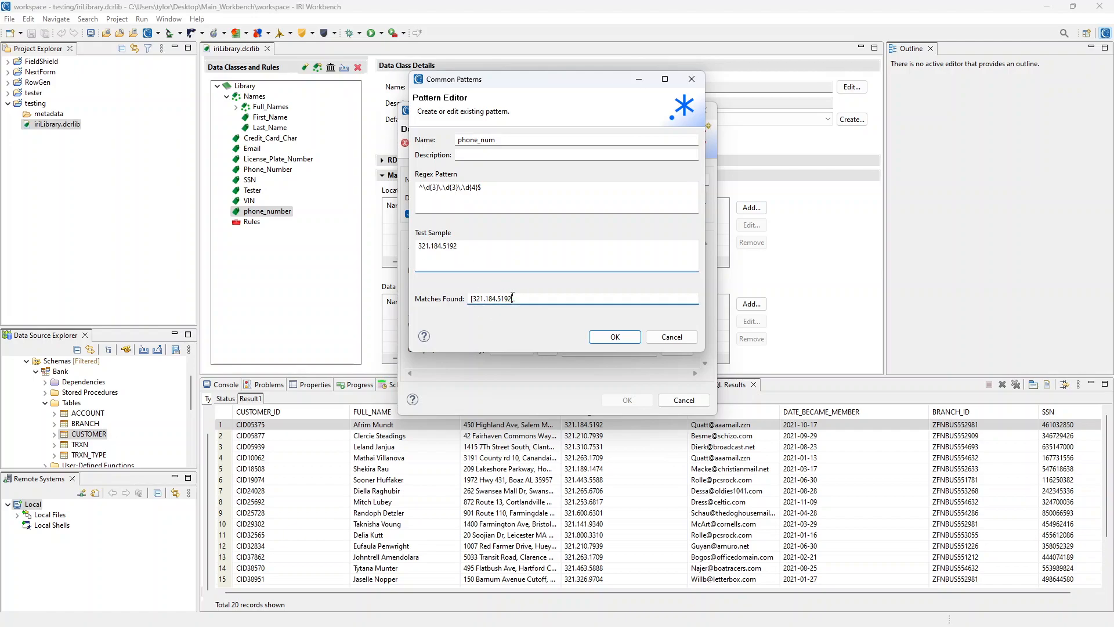
{"action": "key", "text": "BackSpace"}
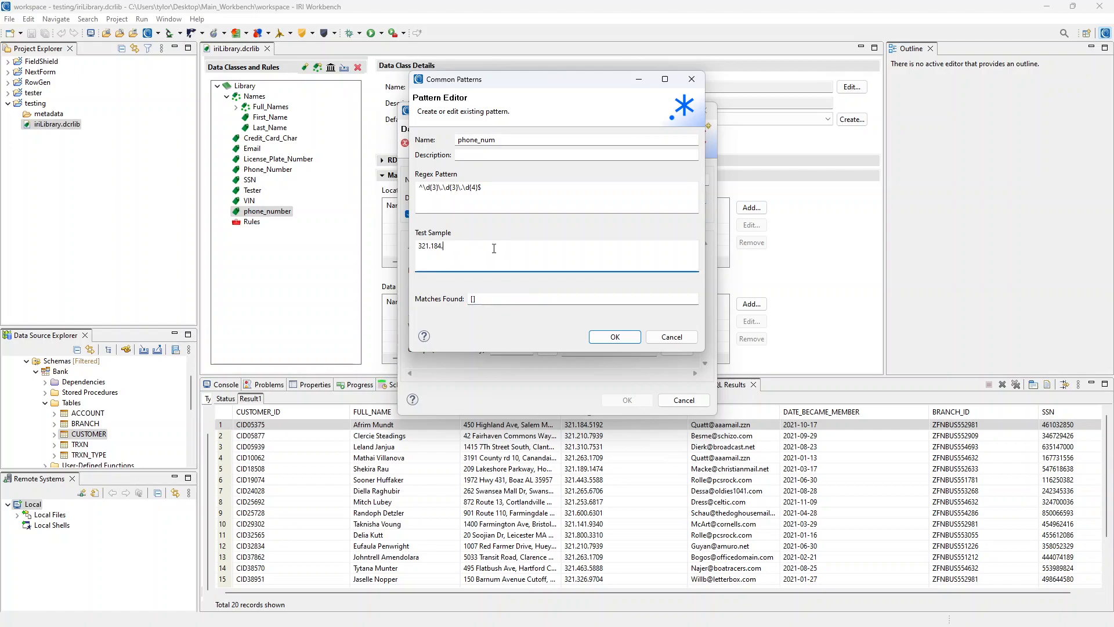
{"action": "type", "text": "1234"}
{"action": "key", "text": "BackSpace"}
{"action": "key", "text": "BackSpace"}
{"action": "type", "text": "2342"}
{"action": "left_click", "coordinate": [613, 337]}
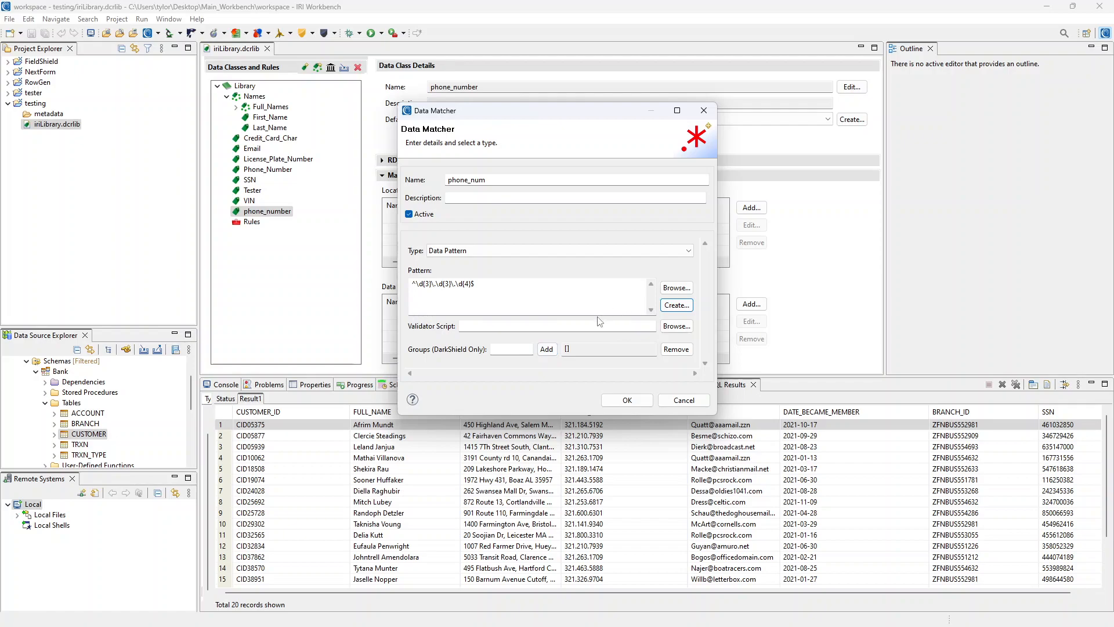
{"action": "left_click", "coordinate": [627, 401]}
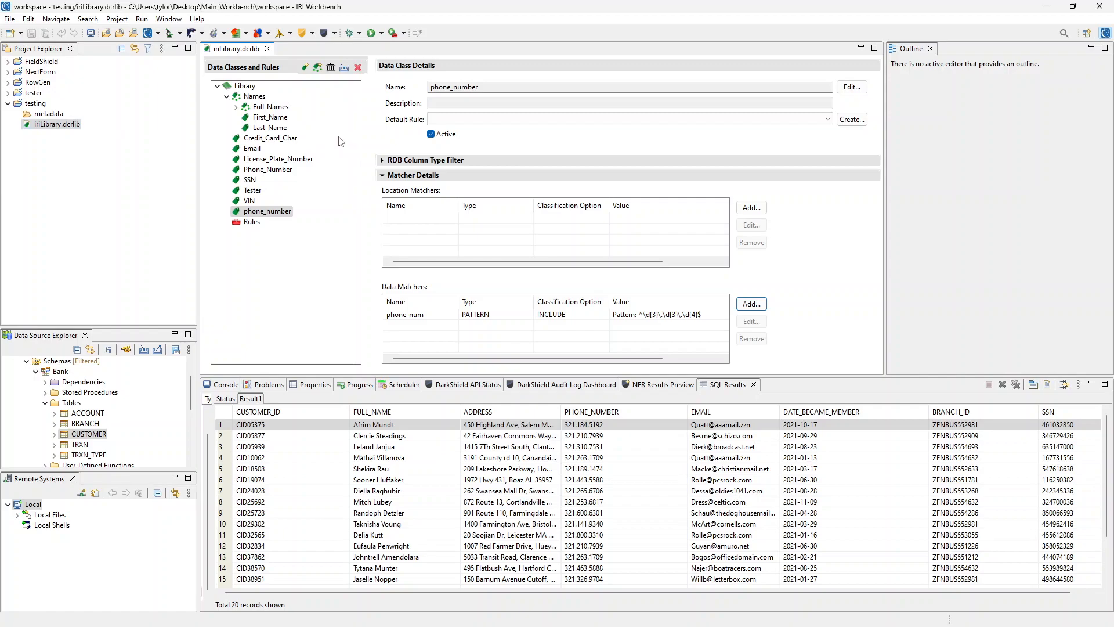
- Show Credit_Card_Char's details: FPE default rule, Credit_Card_location and Credit_Card_data matchers
{"action": "left_click", "coordinate": [271, 138]}
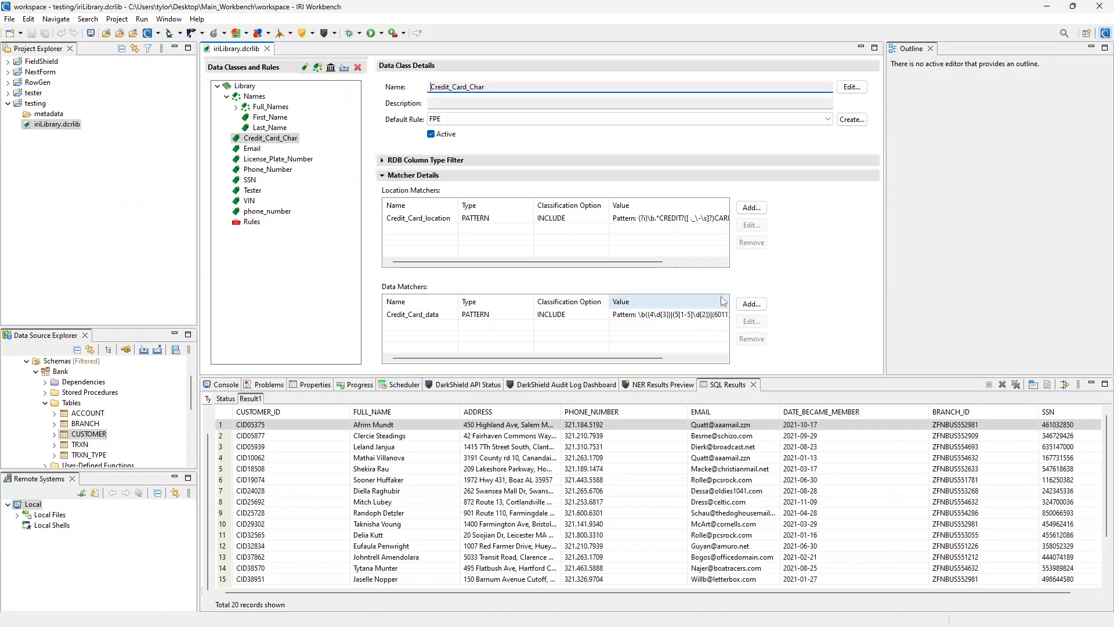
{"action": "left_click", "coordinate": [640, 224]}
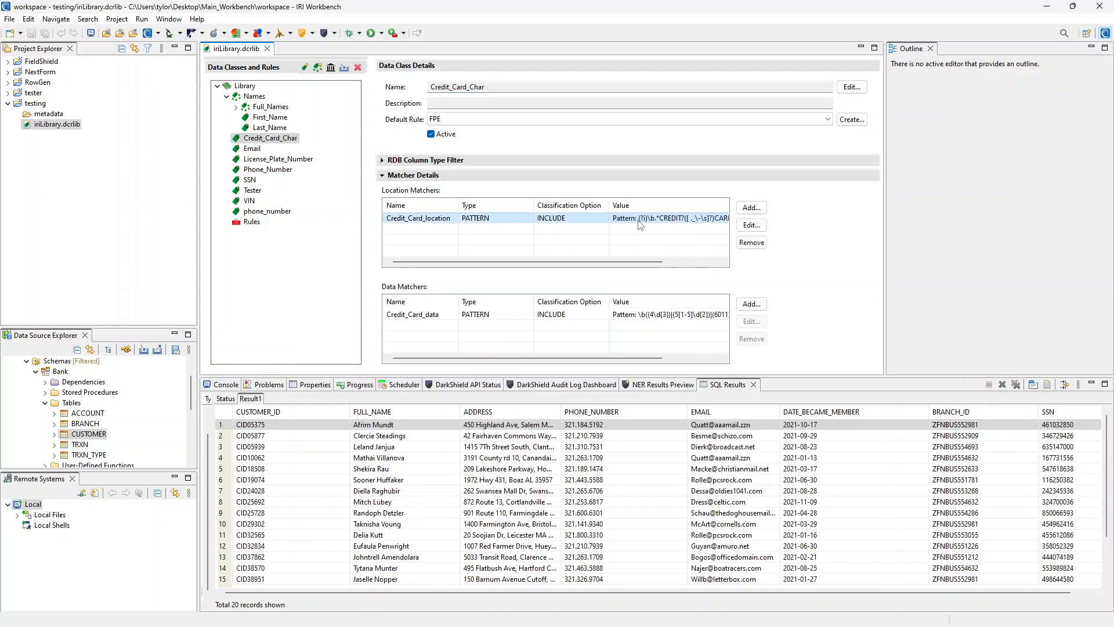
{"action": "double_click", "coordinate": [647, 224]}
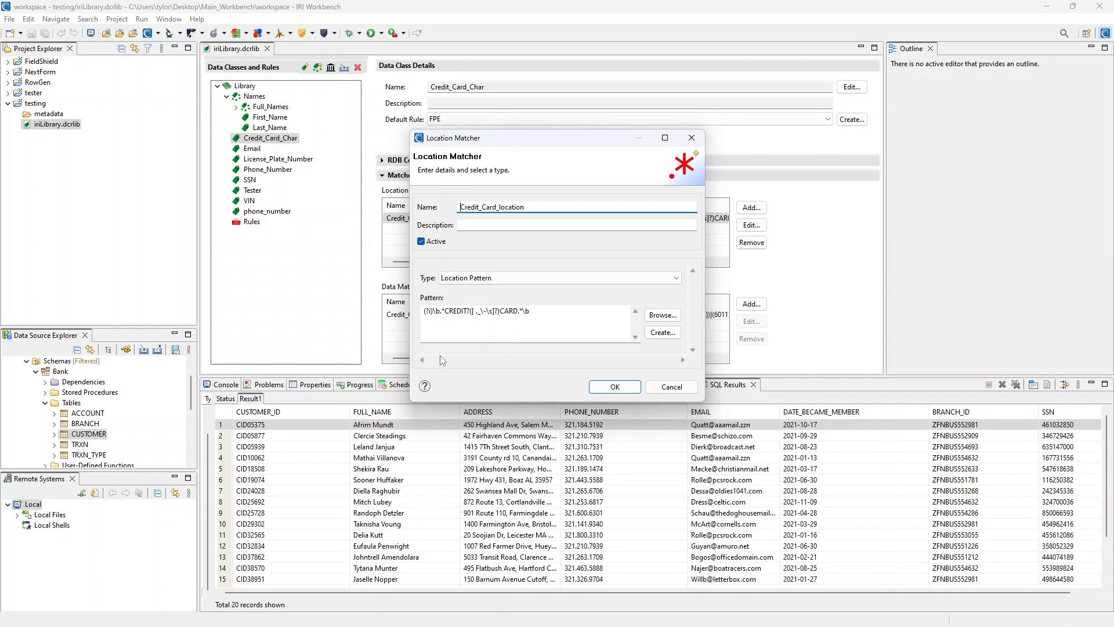
{"action": "left_click_drag", "start_coordinate": [478, 316], "coordinate": [518, 310]}
{"action": "left_click", "coordinate": [564, 340]}
{"action": "left_click_drag", "start_coordinate": [445, 310], "coordinate": [516, 311]}
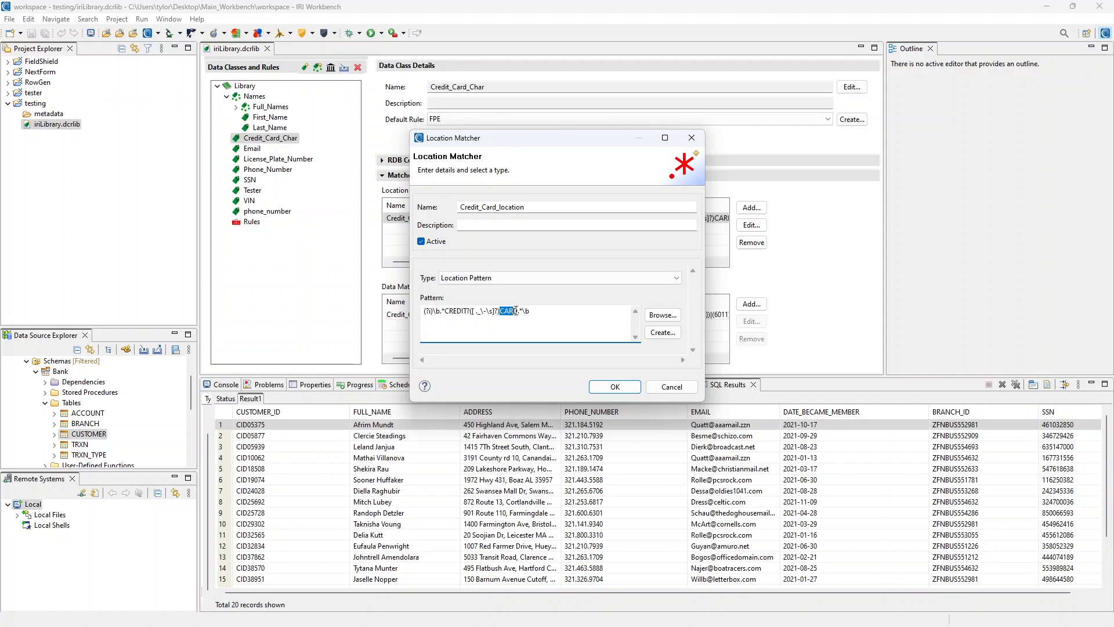
{"action": "left_click", "coordinate": [668, 386]}
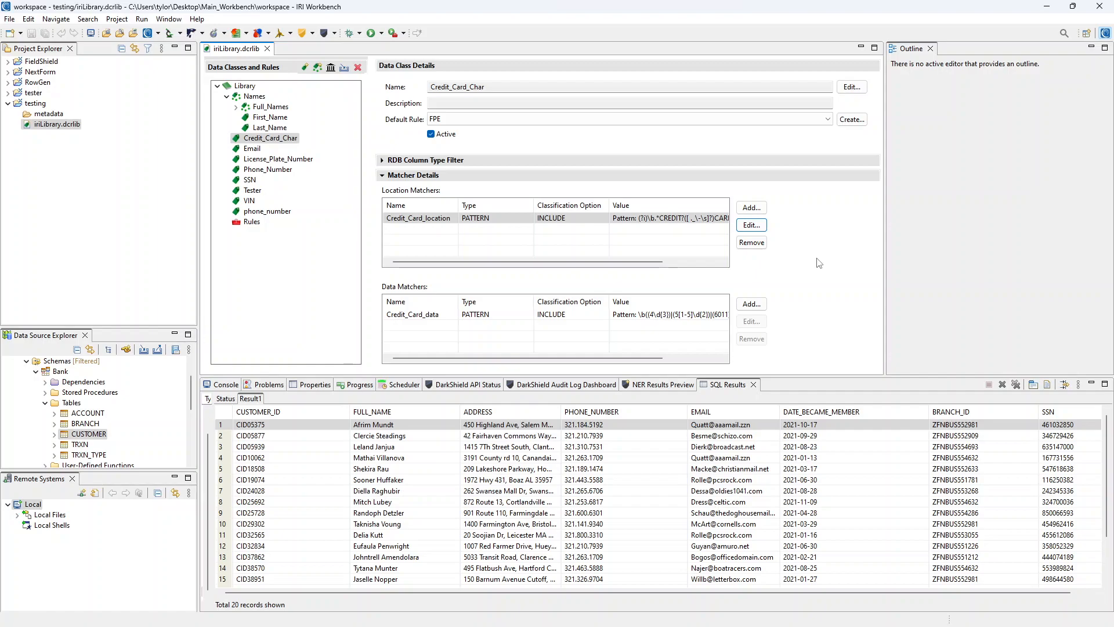
{"action": "left_click", "coordinate": [787, 260]}
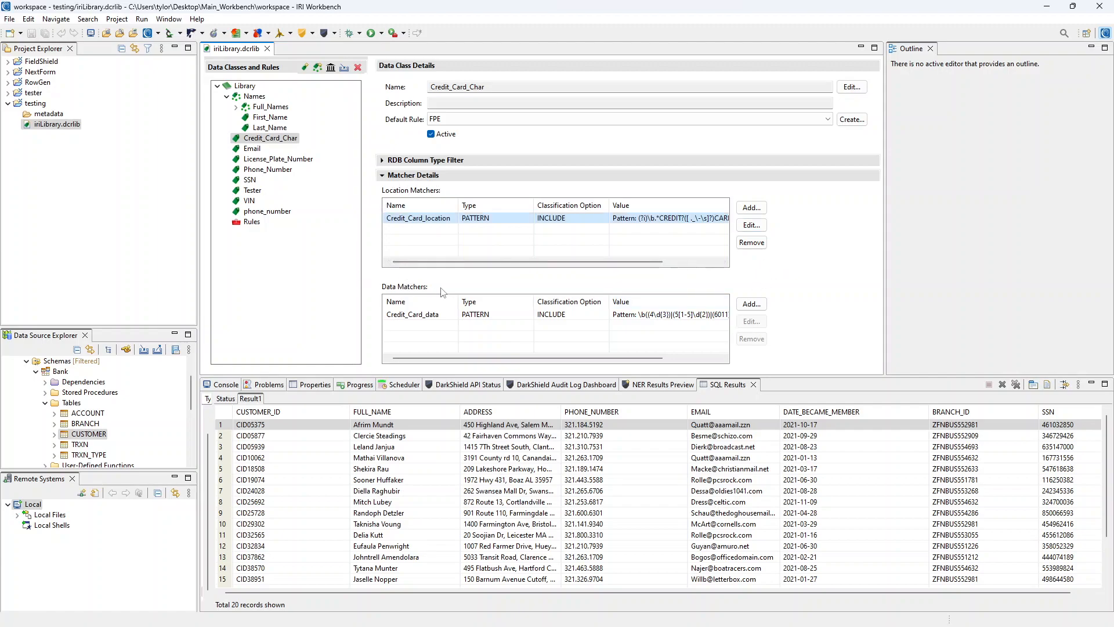
{"action": "left_click", "coordinate": [618, 314]}
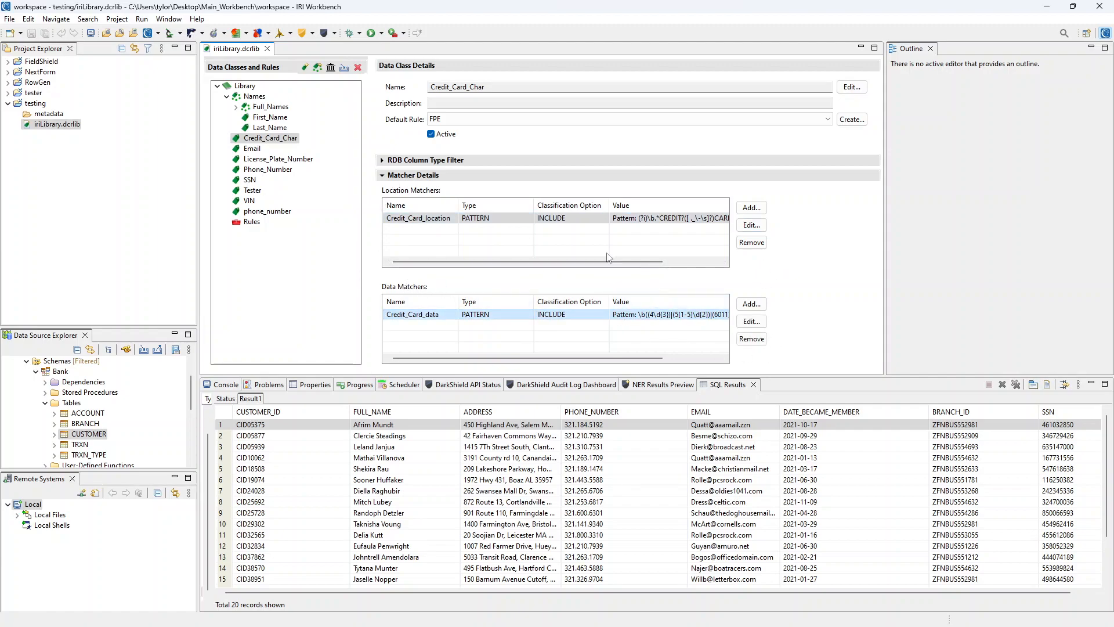